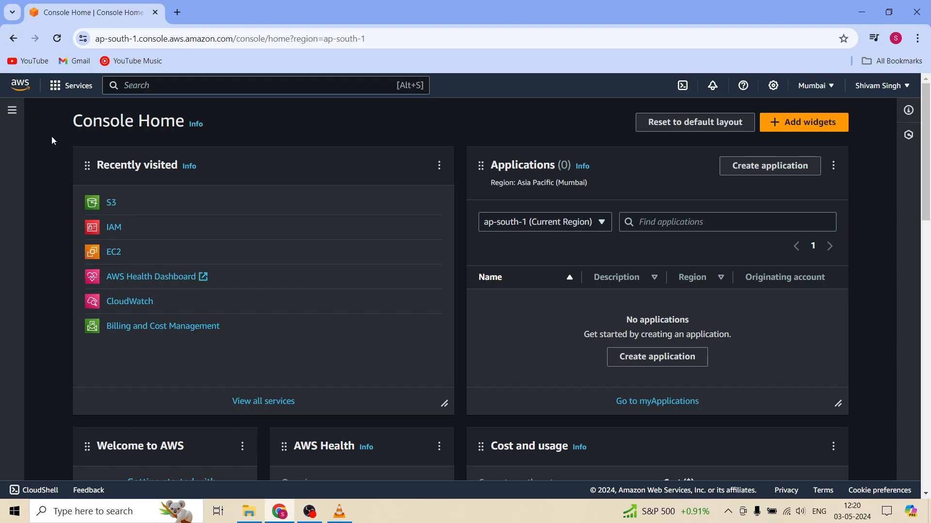
Create an S3 bucket in Asia Pacific (Mumbai), named with the owner's first name followed by "-1234564", keeping the default settings
{"action": "left_click", "coordinate": [110, 203]}
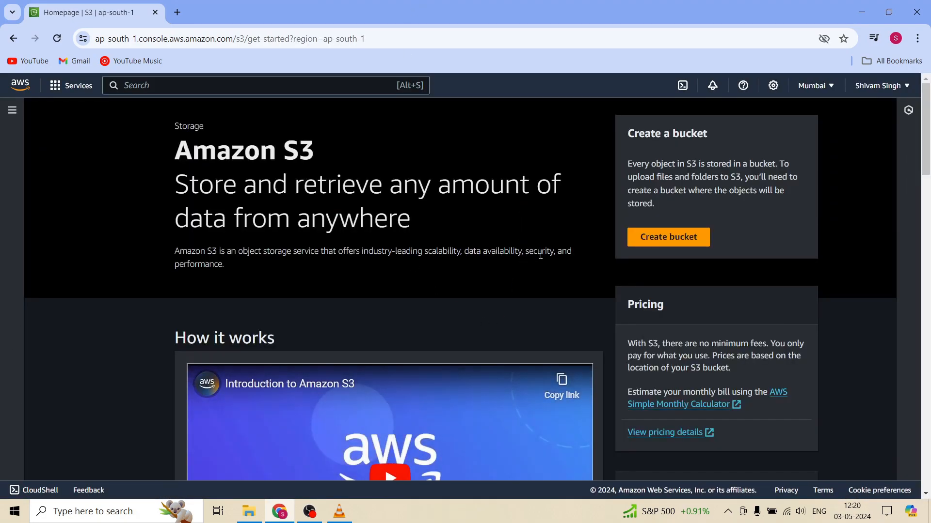
{"action": "left_click", "coordinate": [662, 242]}
{"action": "left_click", "coordinate": [131, 299]}
{"action": "type", "text": "shi"}
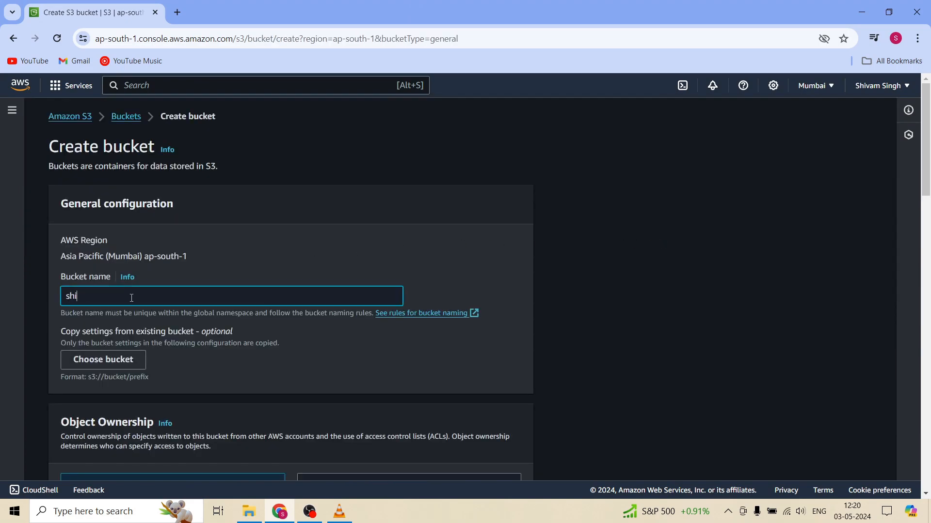
{"action": "type", "text": "vam-1234564"}
{"action": "scroll", "coordinate": [402, 307], "scroll_direction": "down", "scroll_amount": 6}
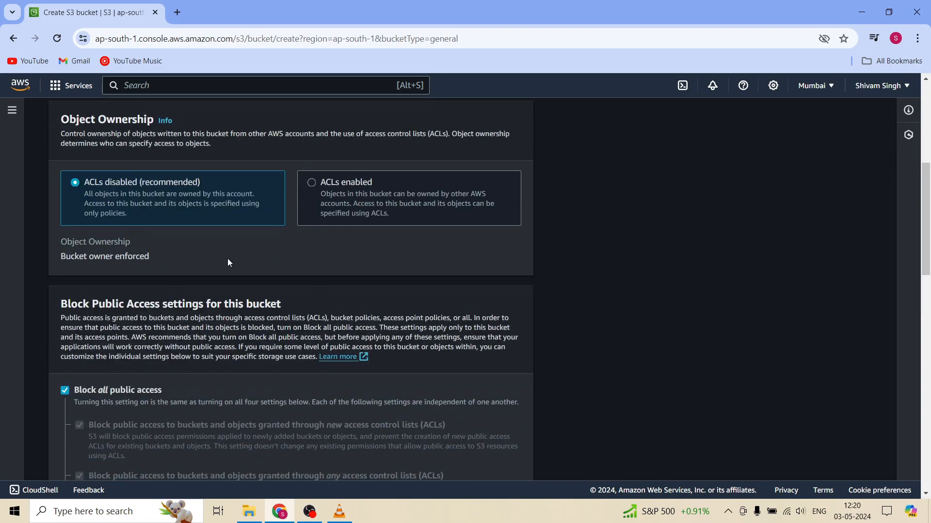
{"action": "scroll", "coordinate": [228, 262], "scroll_direction": "down", "scroll_amount": 14}
{"action": "left_click", "coordinate": [494, 464]}
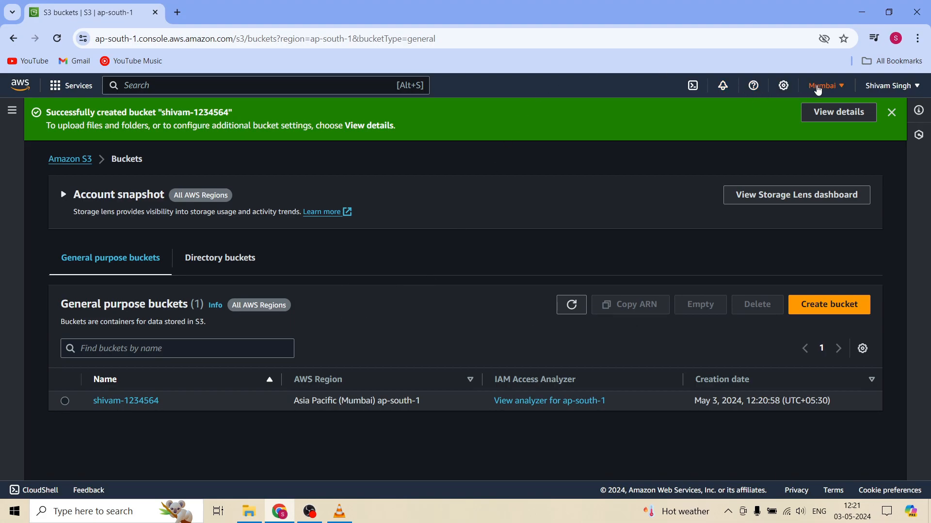
{"action": "left_click", "coordinate": [824, 86]}
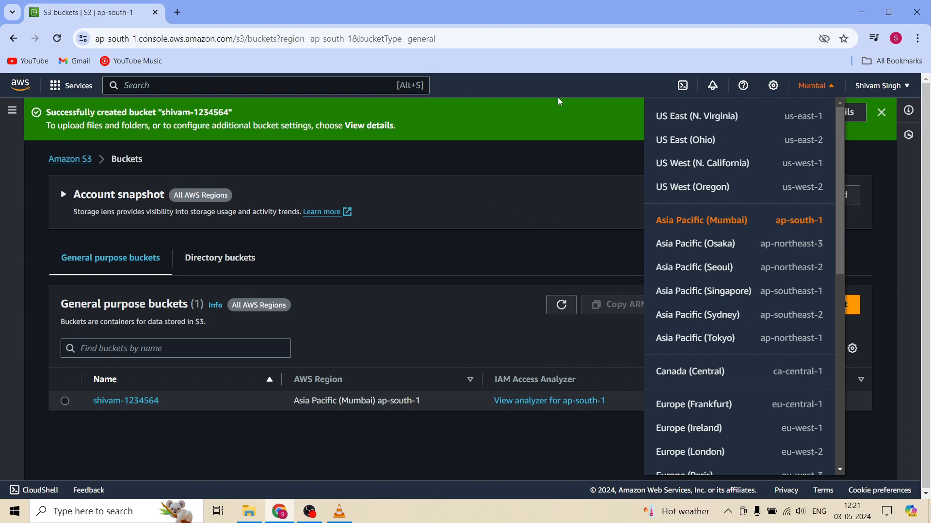
{"action": "left_click", "coordinate": [548, 86]}
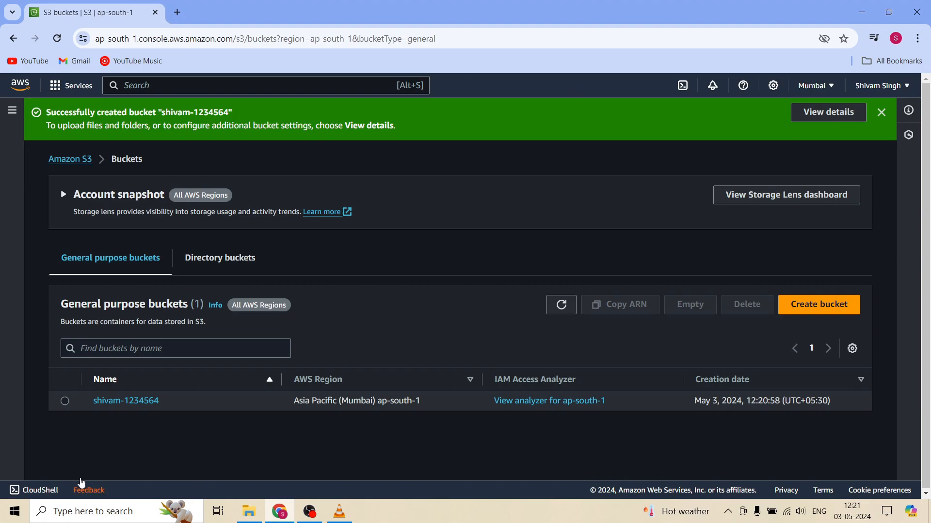
Upload aws-certified-solutions-architect.png from the Desktop to the new bucket and close the upload status page
{"action": "left_click", "coordinate": [118, 406]}
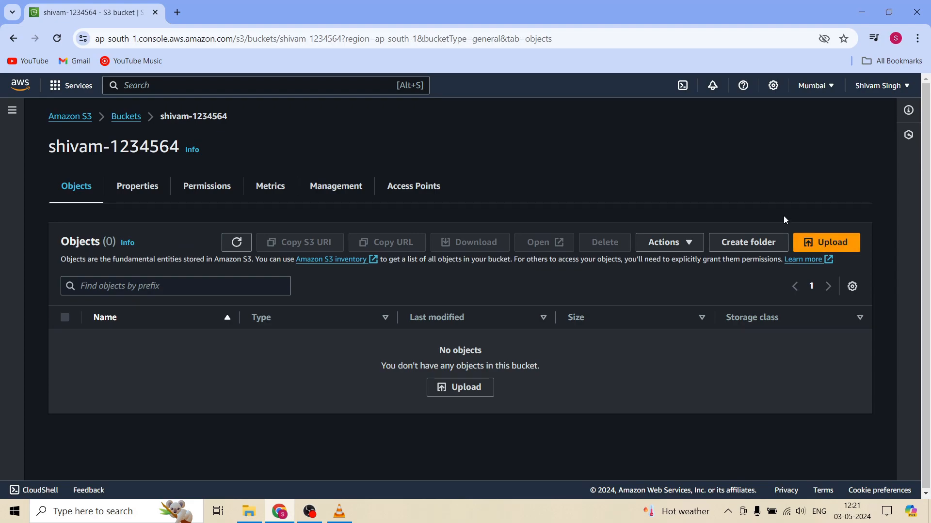
{"action": "left_click", "coordinate": [826, 246]}
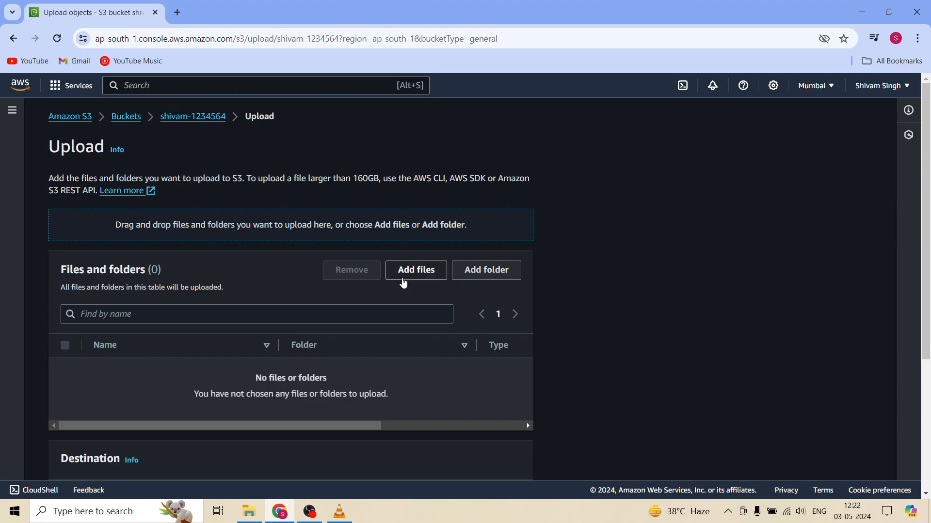
{"action": "left_click", "coordinate": [402, 282]}
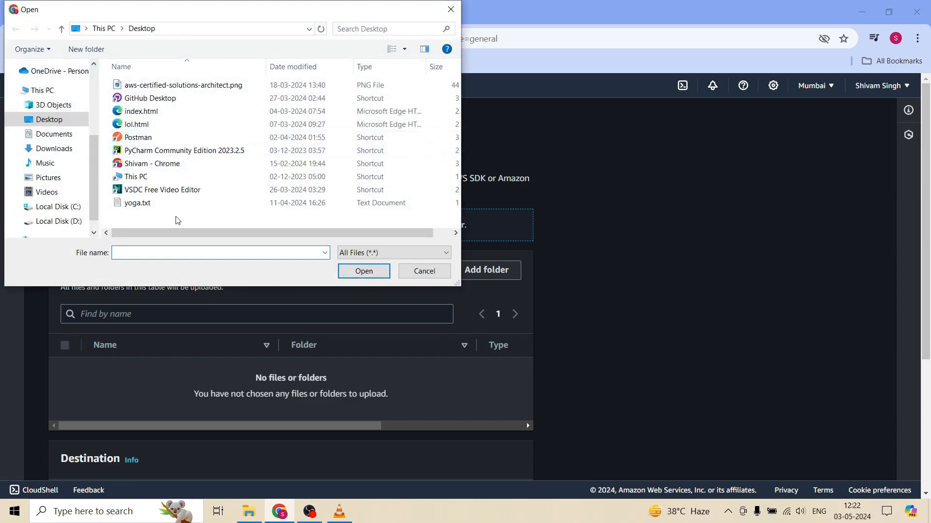
{"action": "left_click", "coordinate": [149, 87]}
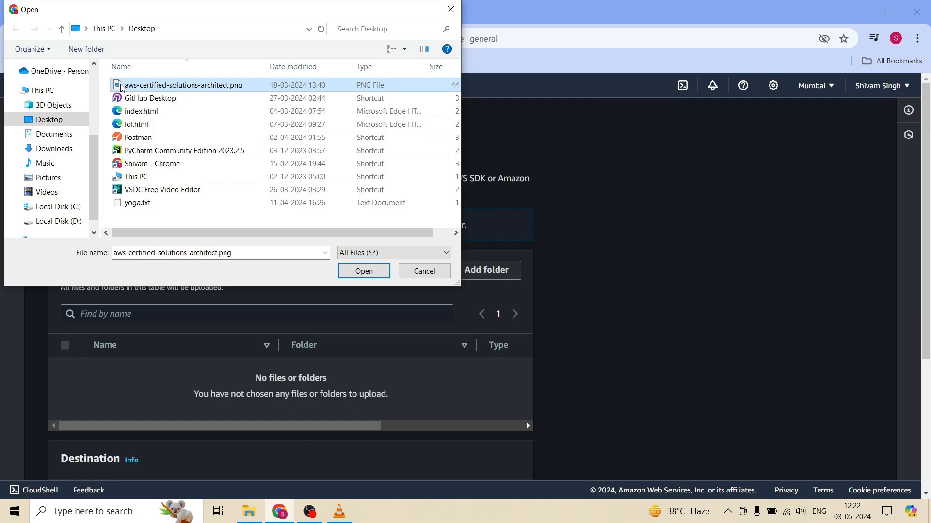
{"action": "left_click", "coordinate": [364, 280]}
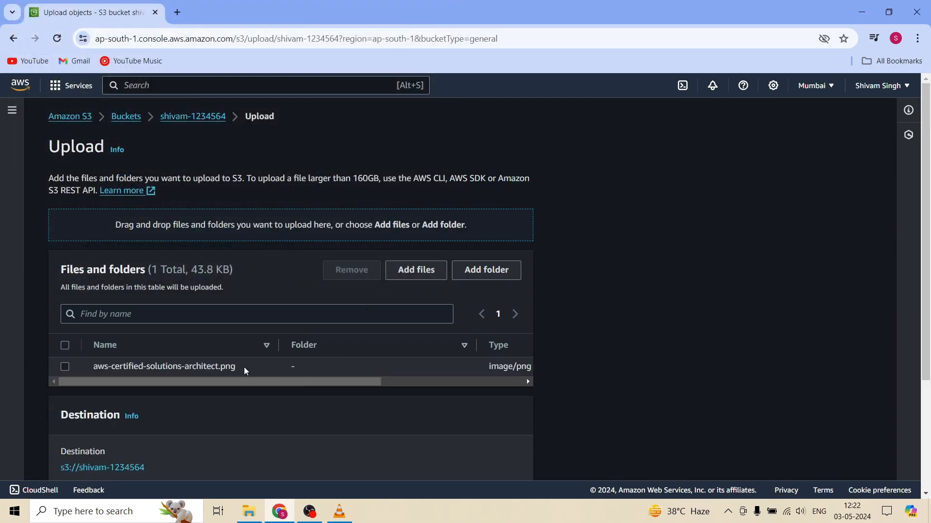
{"action": "scroll", "coordinate": [243, 367], "scroll_direction": "down", "scroll_amount": 3}
{"action": "left_click", "coordinate": [504, 456]}
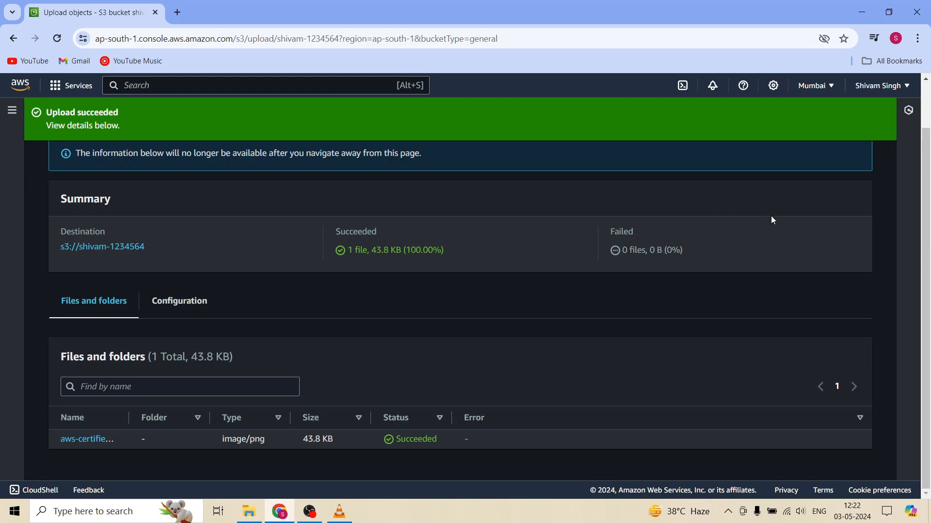
{"action": "scroll", "coordinate": [776, 219], "scroll_direction": "up", "scroll_amount": 2}
{"action": "left_click", "coordinate": [846, 164]}
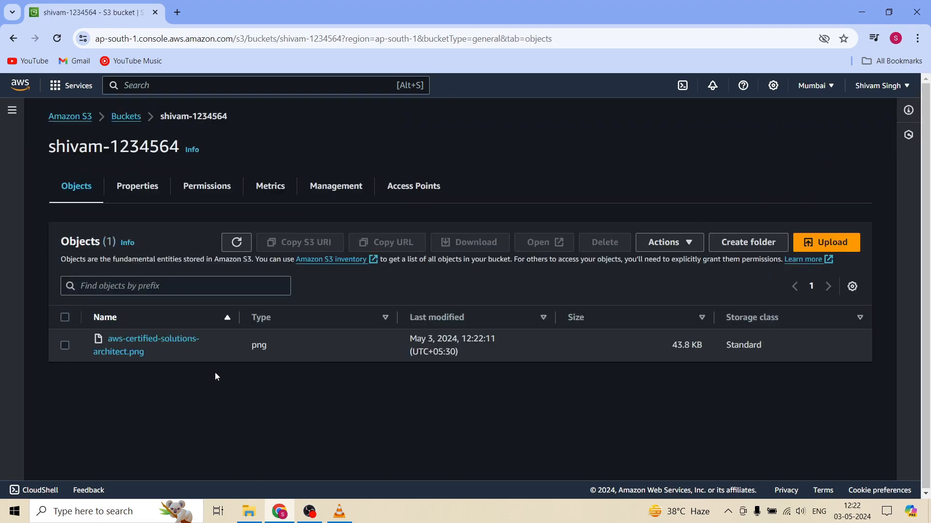
Open the uploaded aws-certified-solutions-architect.png from the bucket in a new browser tab, closing duplicate tabs, and return to the bucket
{"action": "left_click", "coordinate": [68, 347]}
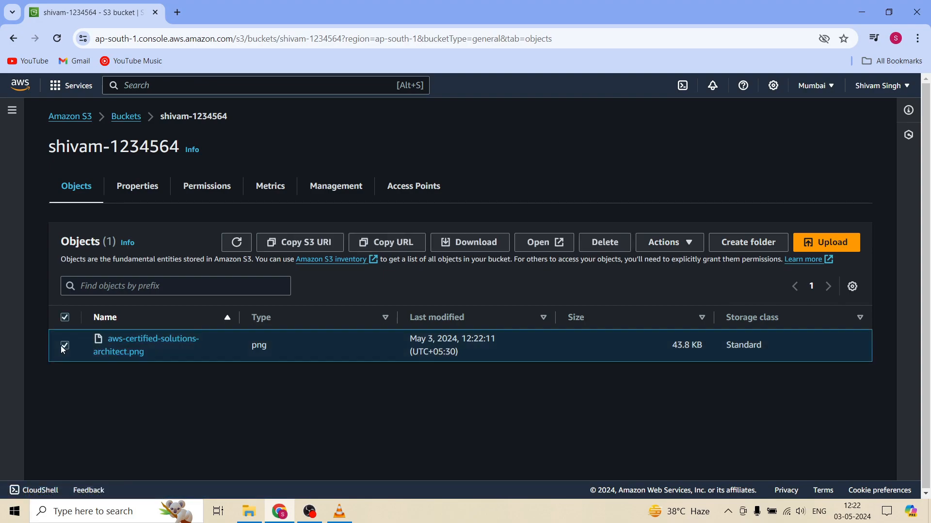
{"action": "left_click", "coordinate": [543, 242]}
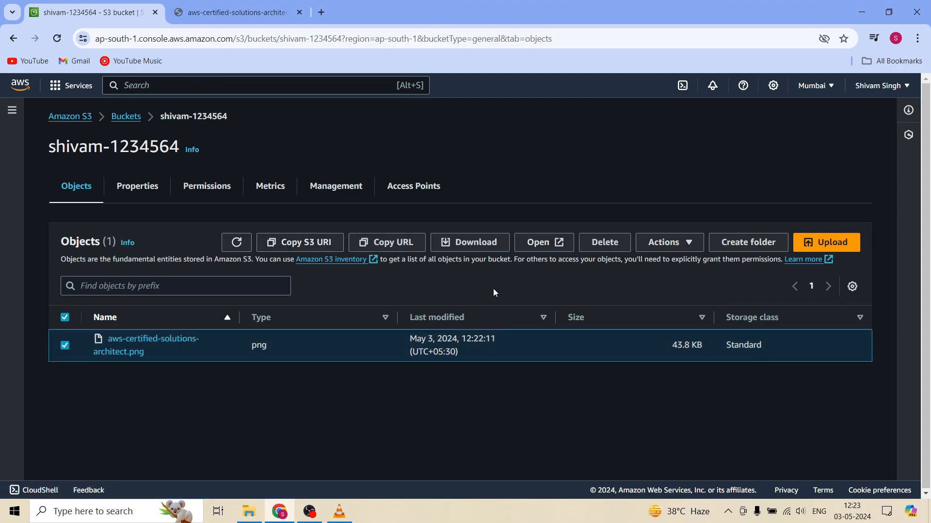
{"action": "left_click", "coordinate": [543, 250]}
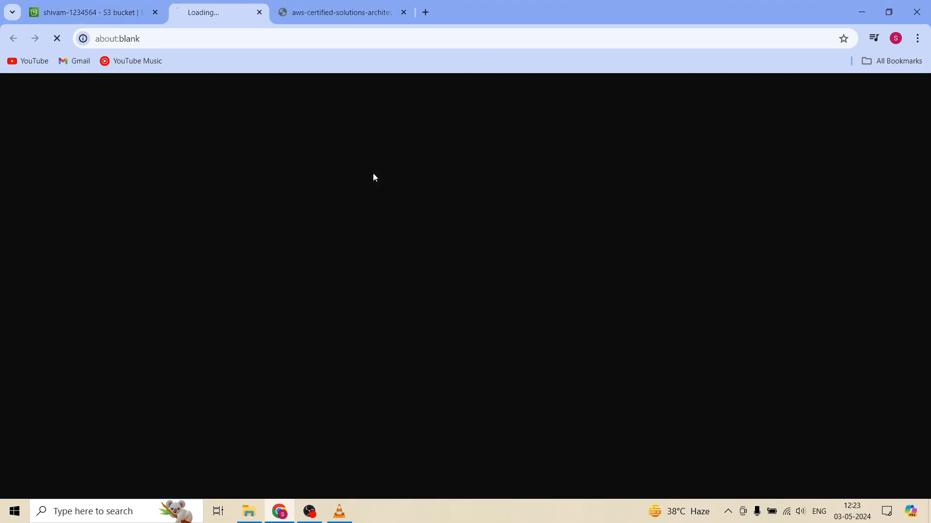
{"action": "left_click", "coordinate": [443, 13]}
{"action": "left_click", "coordinate": [299, 12]}
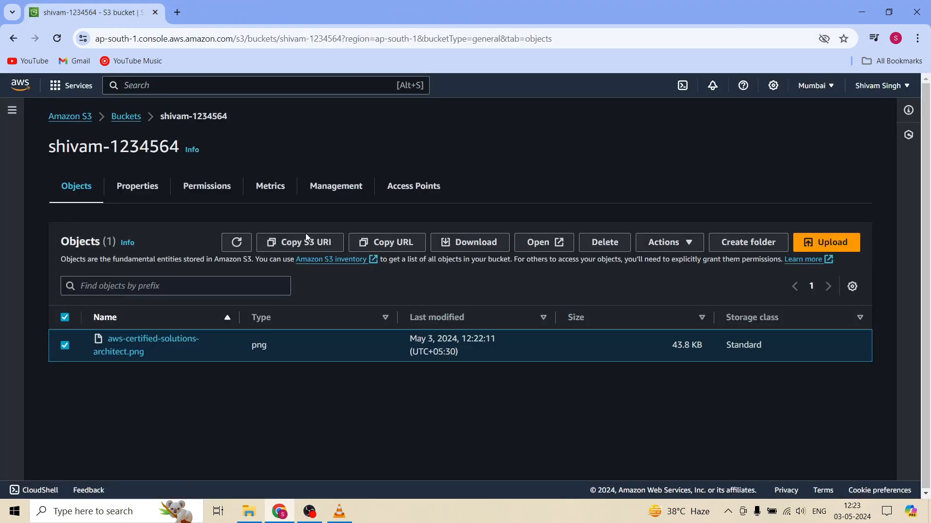
{"action": "left_click", "coordinate": [540, 246]}
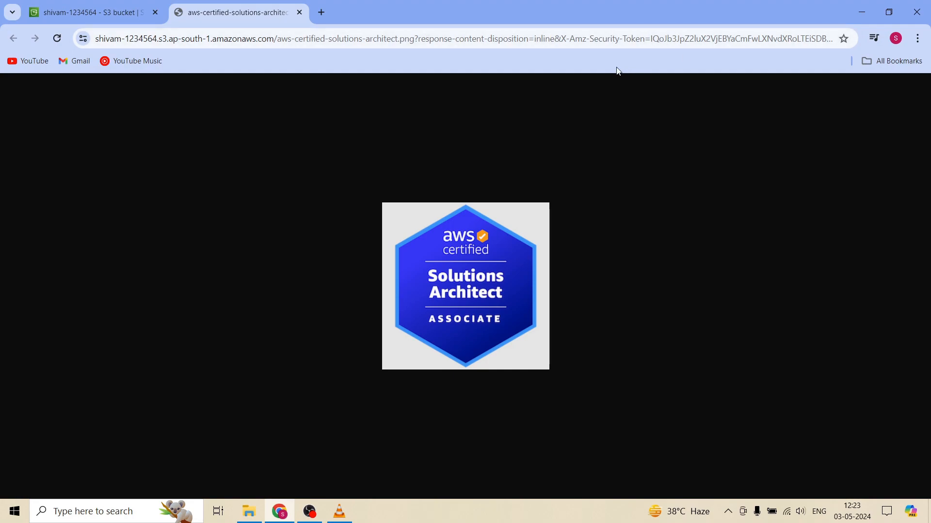
{"action": "left_click", "coordinate": [86, 12]}
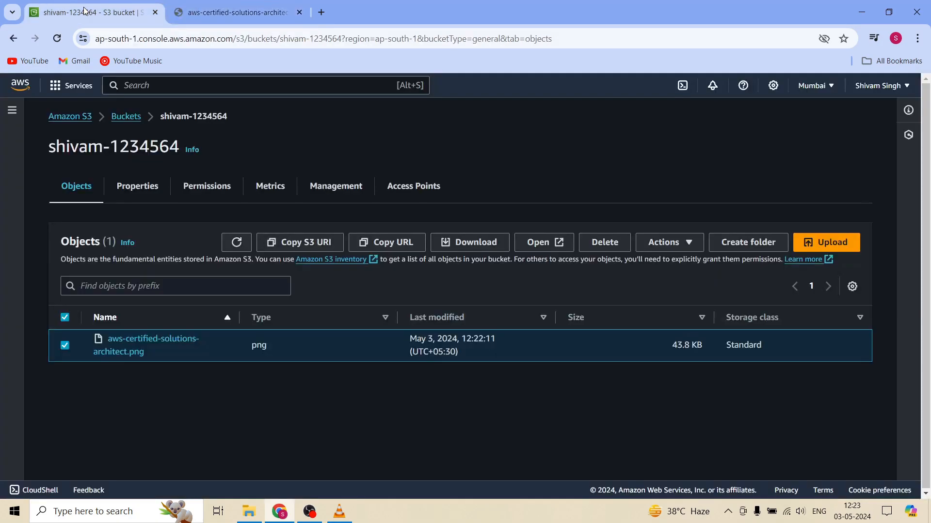
Open the details of aws-certified-solutions-architect.png and test its public object URL in a new browser tab
{"action": "left_click", "coordinate": [139, 339]}
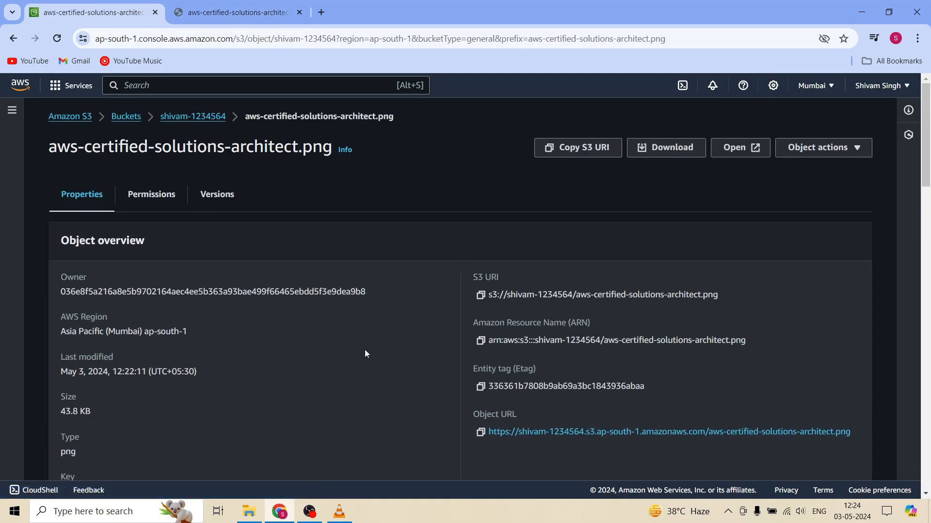
{"action": "scroll", "coordinate": [571, 307], "scroll_direction": "down", "scroll_amount": 3}
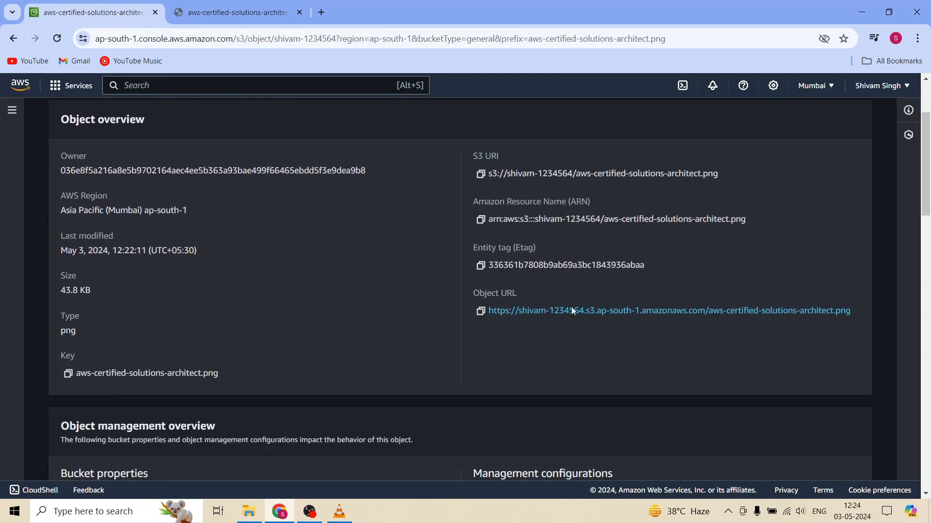
{"action": "middle_click", "coordinate": [639, 313]}
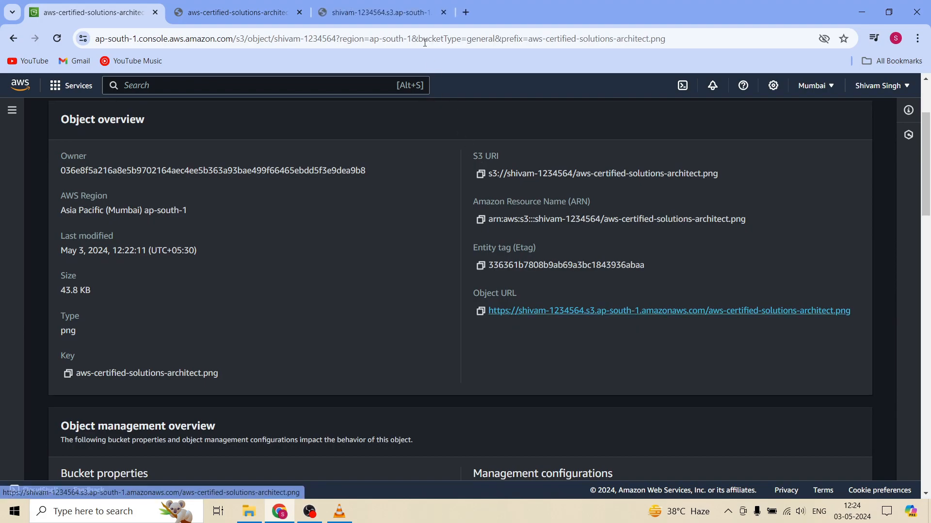
{"action": "left_click", "coordinate": [395, 6]}
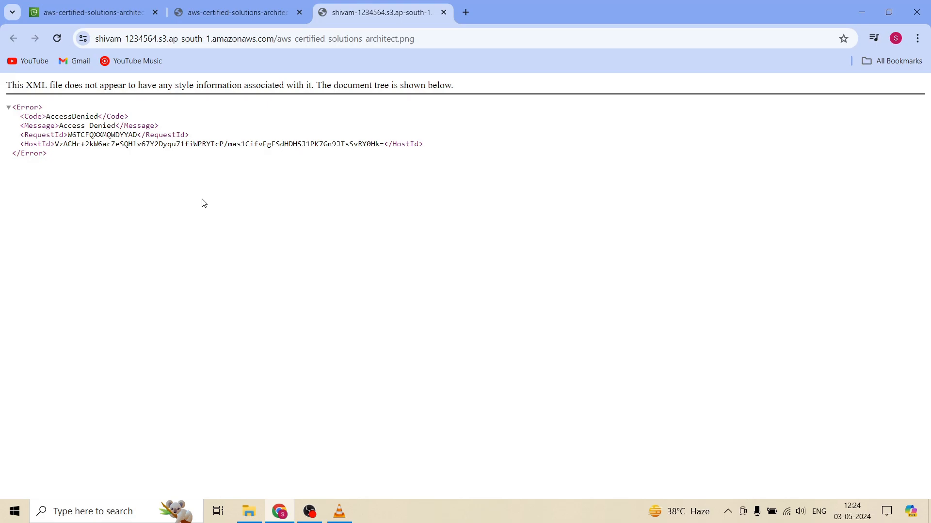
Turn off Block all public access in the bucket's permissions and save the change with the confirmation text "confirm"
{"action": "left_click", "coordinate": [90, 11]}
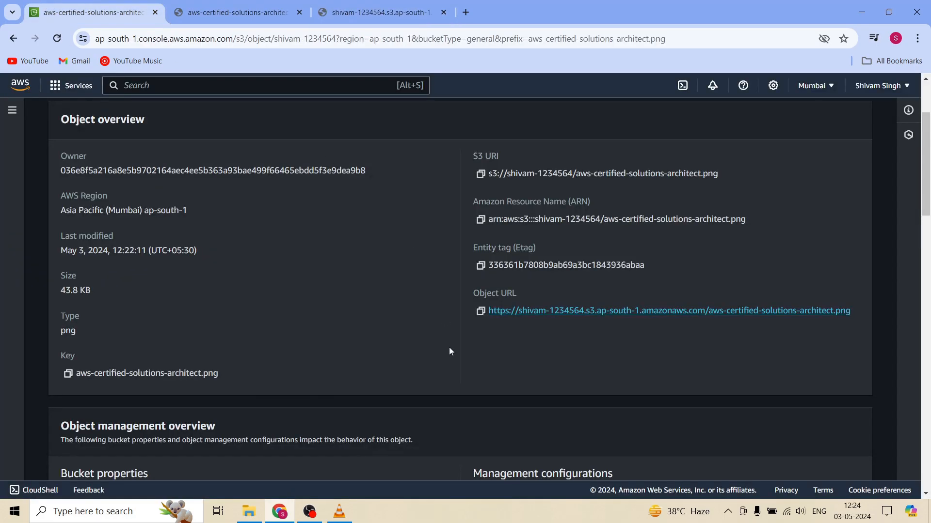
{"action": "scroll", "coordinate": [361, 380], "scroll_direction": "up", "scroll_amount": 3}
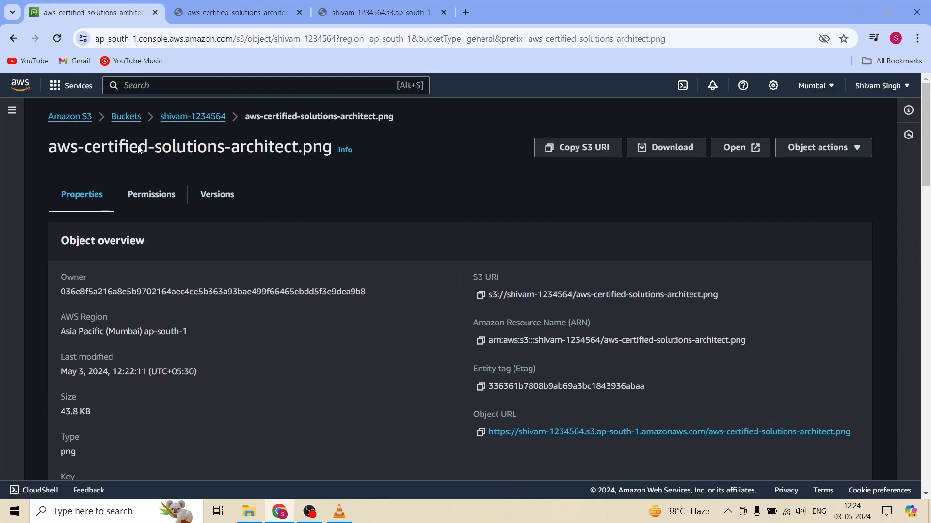
{"action": "left_click", "coordinate": [198, 117]}
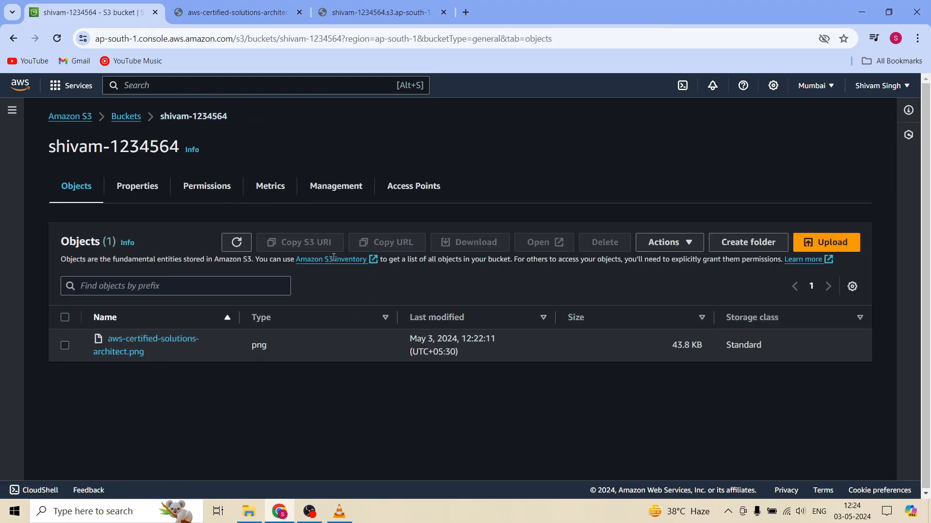
{"action": "left_click", "coordinate": [212, 191]}
{"action": "scroll", "coordinate": [450, 359], "scroll_direction": "down", "scroll_amount": 4}
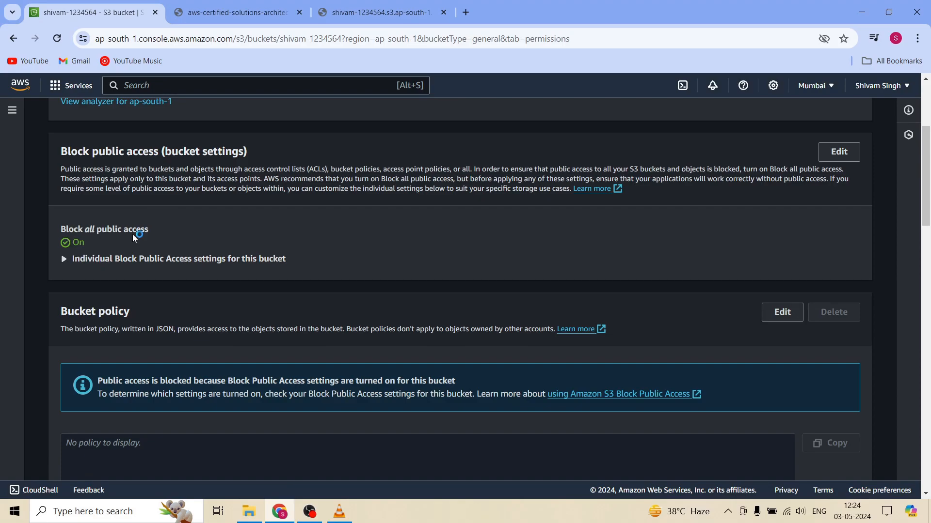
{"action": "left_click", "coordinate": [848, 155]}
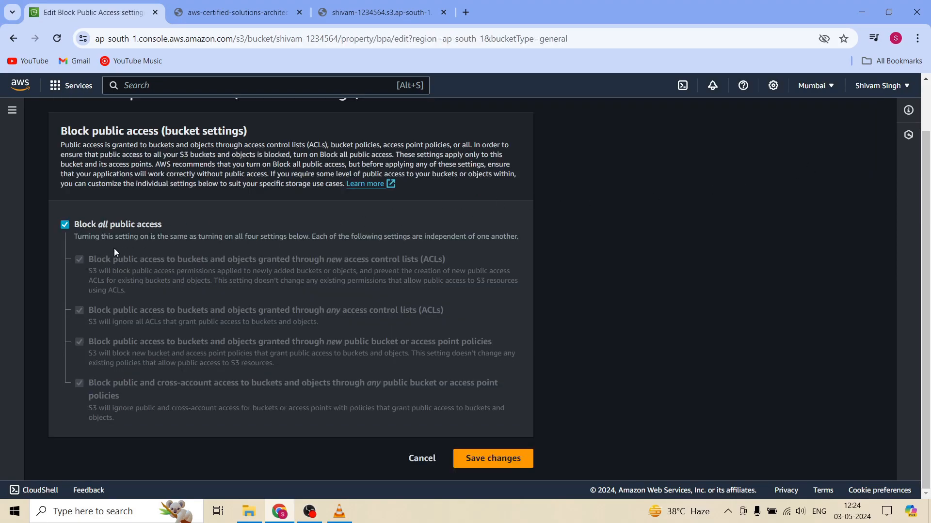
{"action": "left_click", "coordinate": [62, 224]}
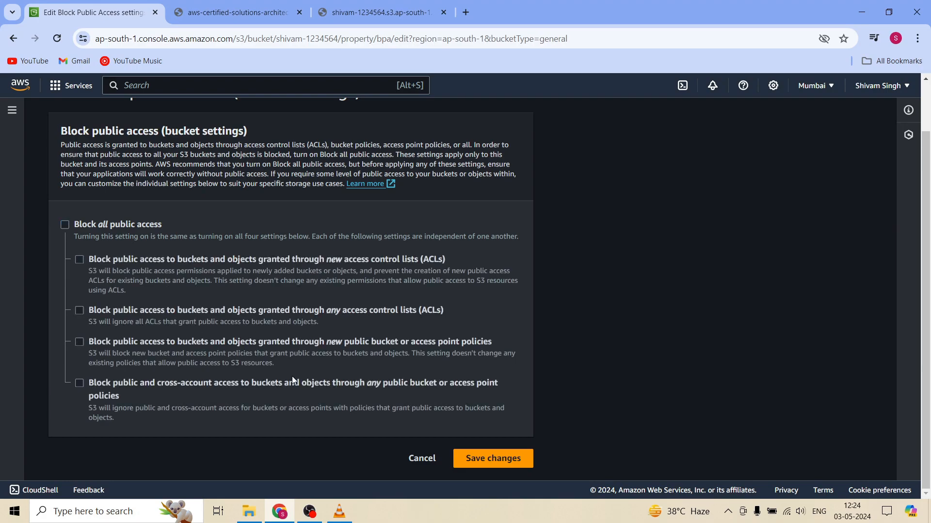
{"action": "left_click", "coordinate": [490, 459]}
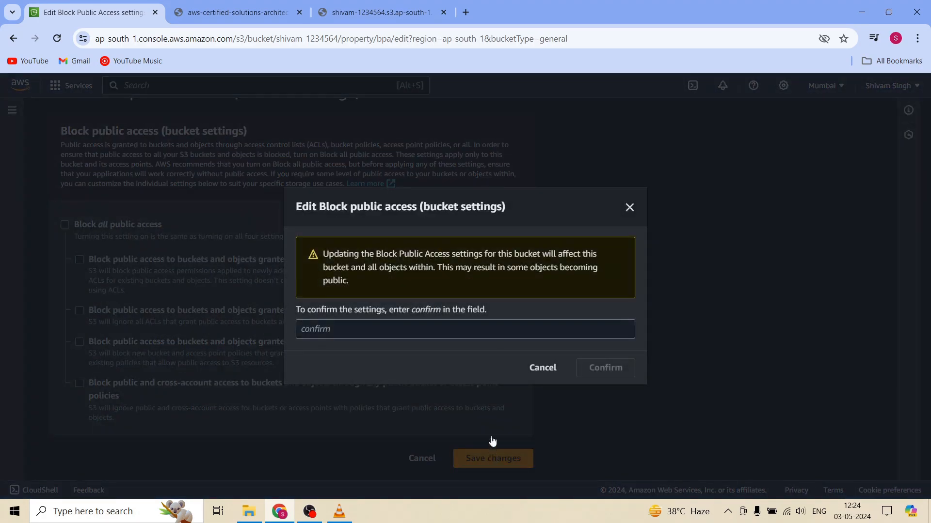
{"action": "left_click", "coordinate": [360, 332]}
{"action": "type", "text": "confirm"}
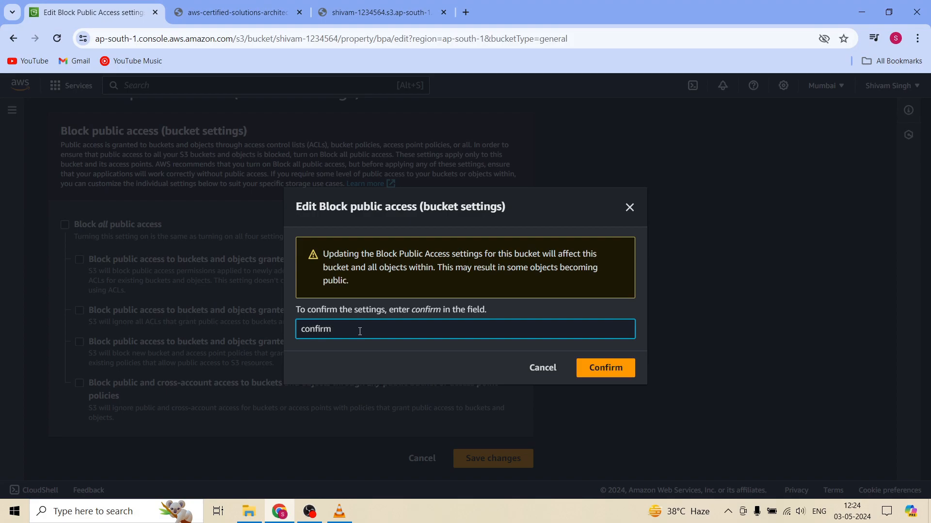
{"action": "left_click", "coordinate": [584, 369]}
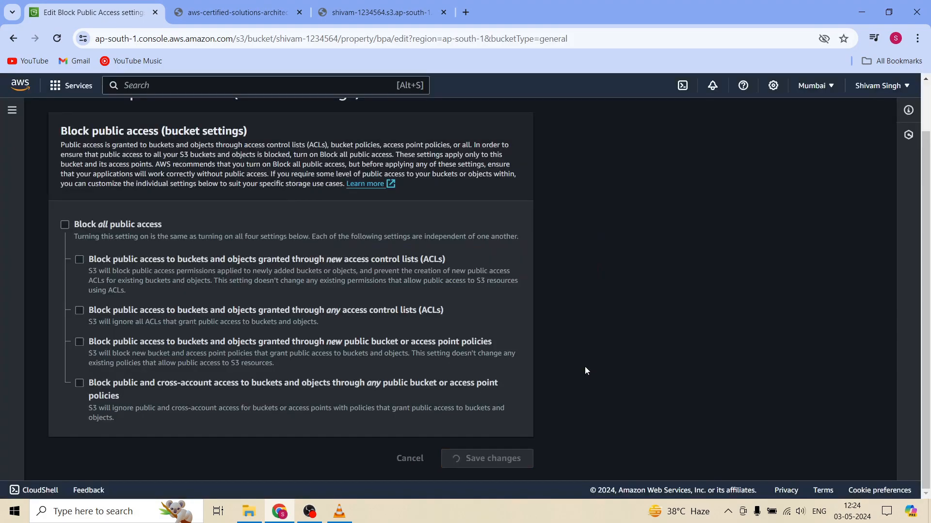
{"action": "scroll", "coordinate": [345, 298], "scroll_direction": "down", "scroll_amount": 2}
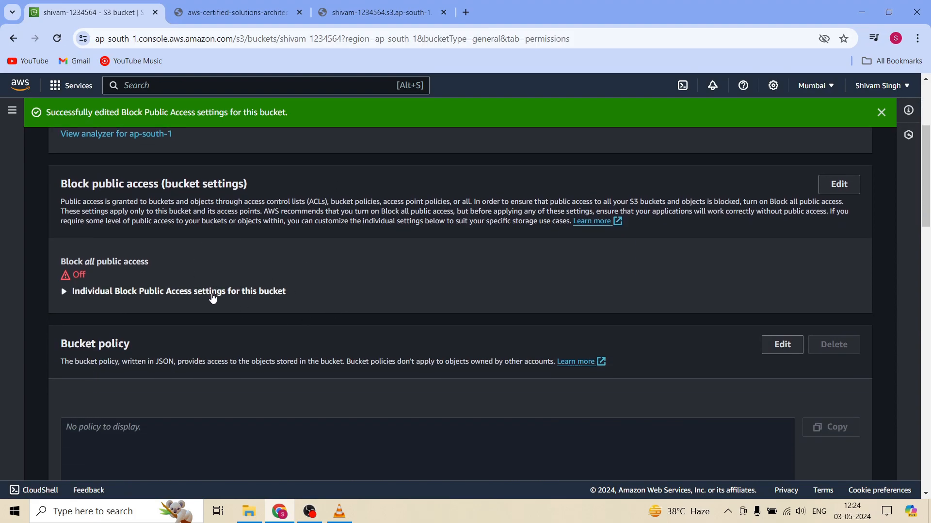
{"action": "scroll", "coordinate": [212, 298], "scroll_direction": "down", "scroll_amount": 2}
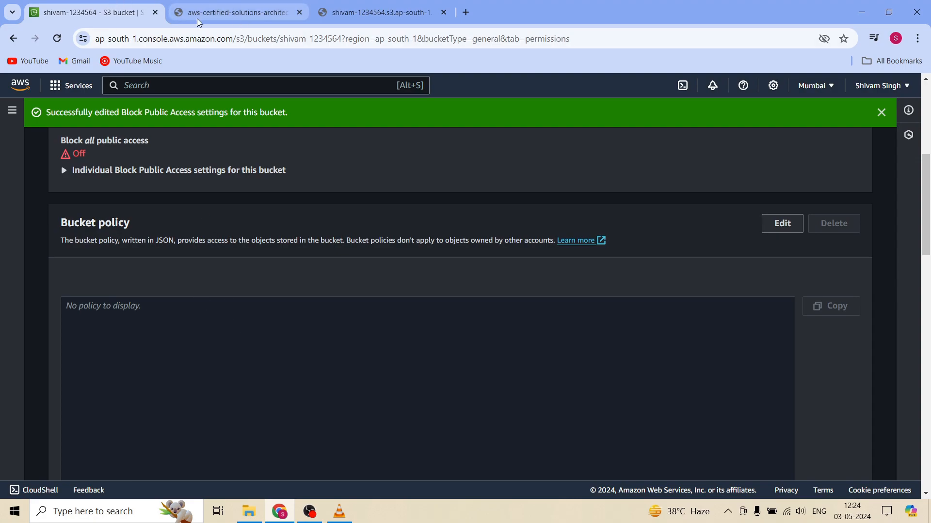
{"action": "scroll", "coordinate": [555, 267], "scroll_direction": "up", "scroll_amount": 5}
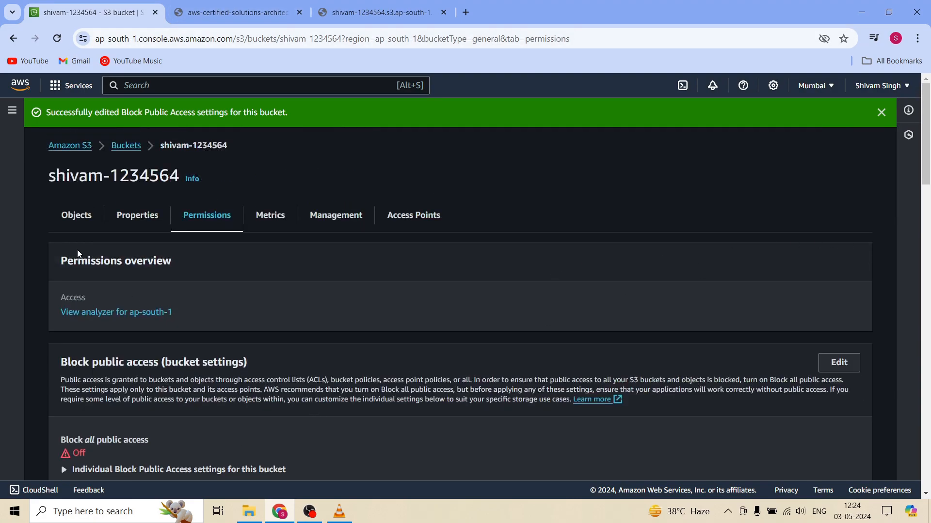
Open the details of aws-certified-solutions-architect.png, test its object URL in a new browser tab, and close the extra tabs
{"action": "left_click", "coordinate": [76, 217]}
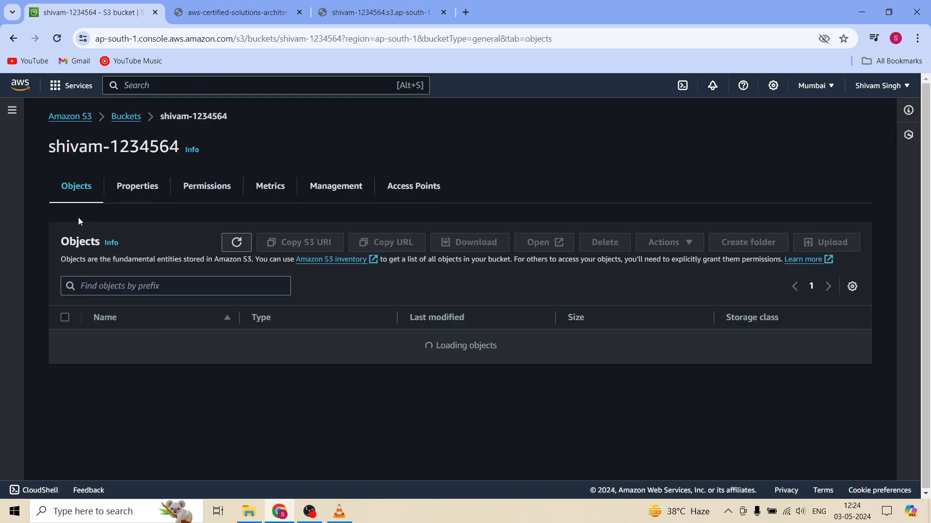
{"action": "left_click", "coordinate": [140, 349]}
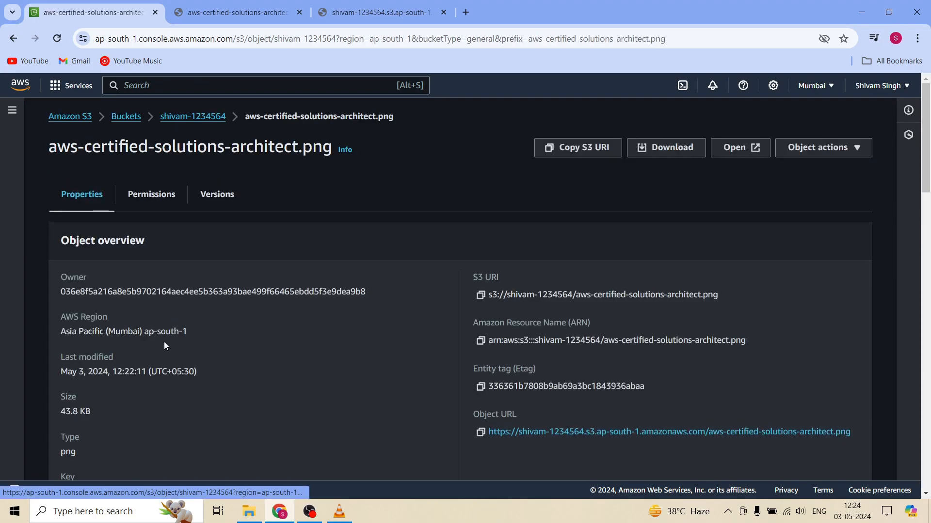
{"action": "middle_click", "coordinate": [528, 434]}
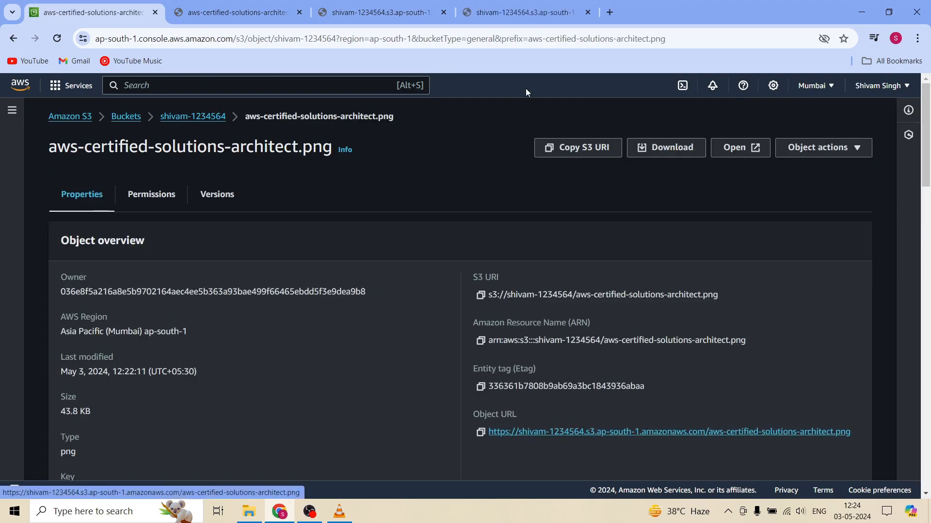
{"action": "left_click", "coordinate": [515, 13]}
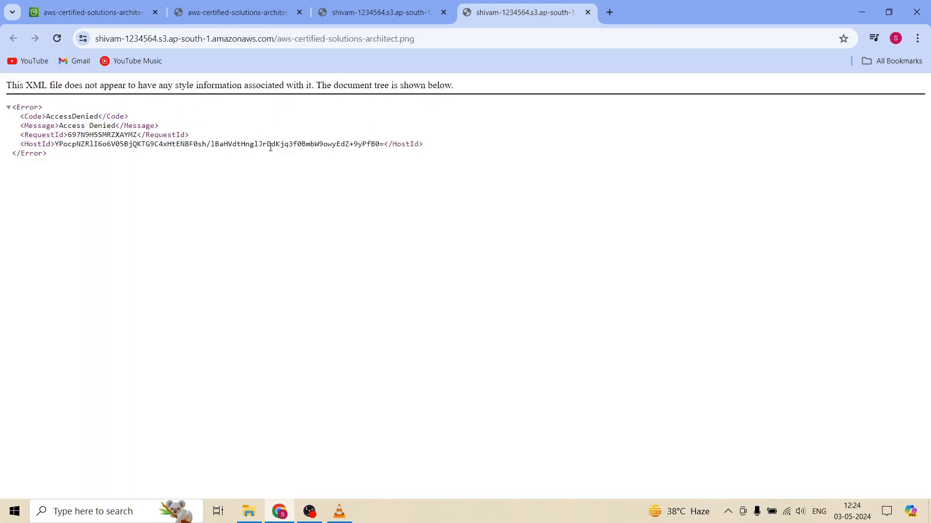
{"action": "left_click", "coordinate": [299, 12]}
{"action": "left_click", "coordinate": [299, 12]}
{"action": "left_click", "coordinate": [301, 12]}
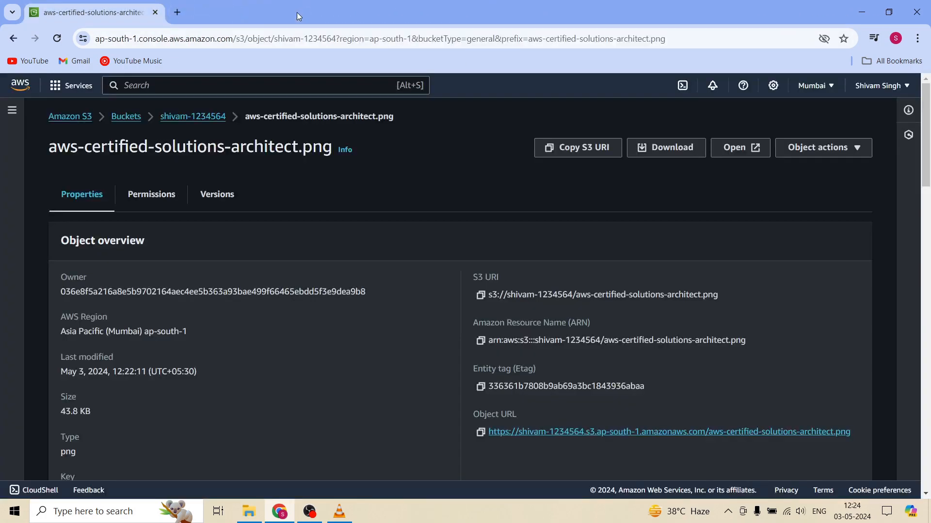
Recheck the image's object URL in another new browser tab, close that tab, and review the object overview
{"action": "middle_click", "coordinate": [538, 432]}
{"action": "left_click", "coordinate": [228, 12]}
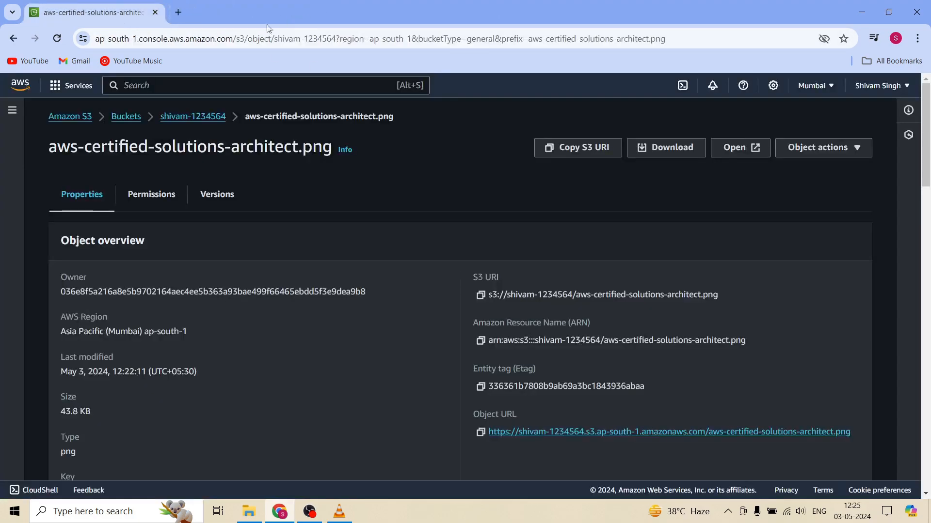
{"action": "left_click", "coordinate": [300, 12]}
{"action": "scroll", "coordinate": [246, 346], "scroll_direction": "down", "scroll_amount": 4}
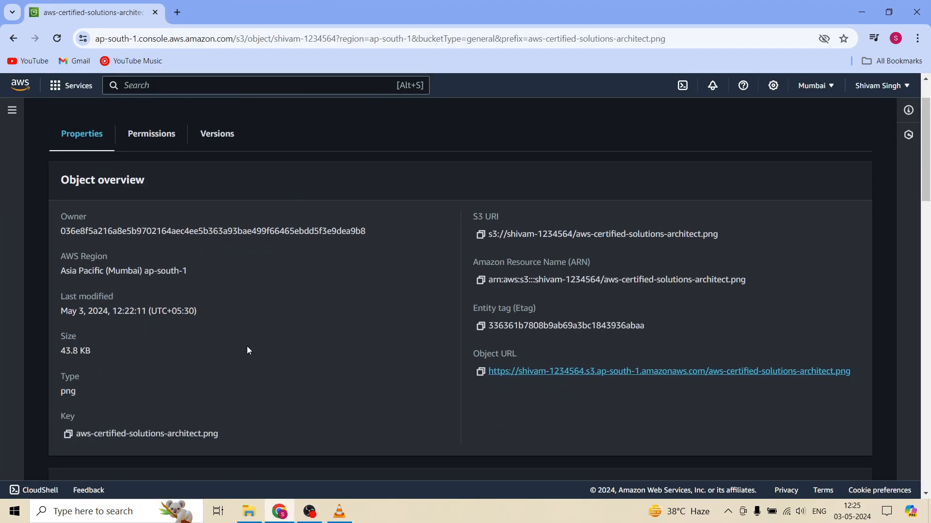
{"action": "scroll", "coordinate": [246, 346], "scroll_direction": "up", "scroll_amount": 4}
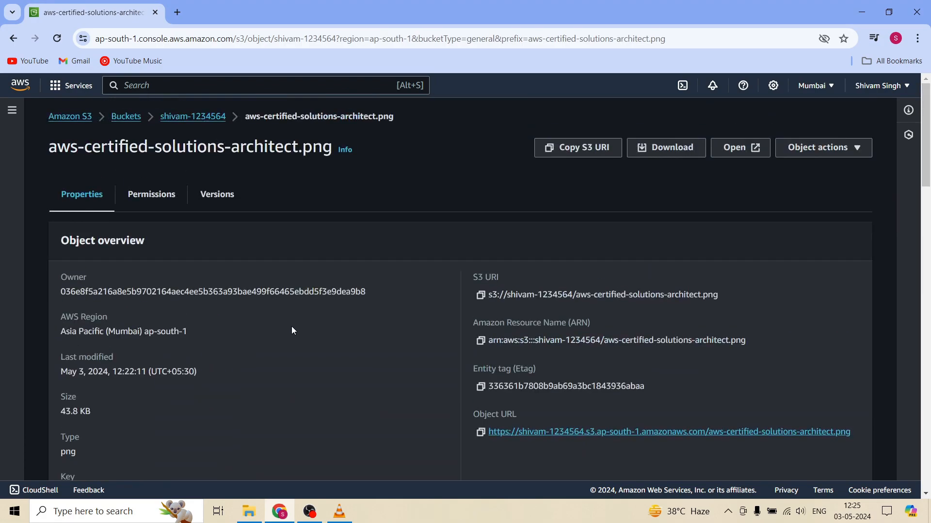
Open the bucket policy for editing from the bucket's permissions and launch the AWS Policy Generator
{"action": "left_click", "coordinate": [200, 118]}
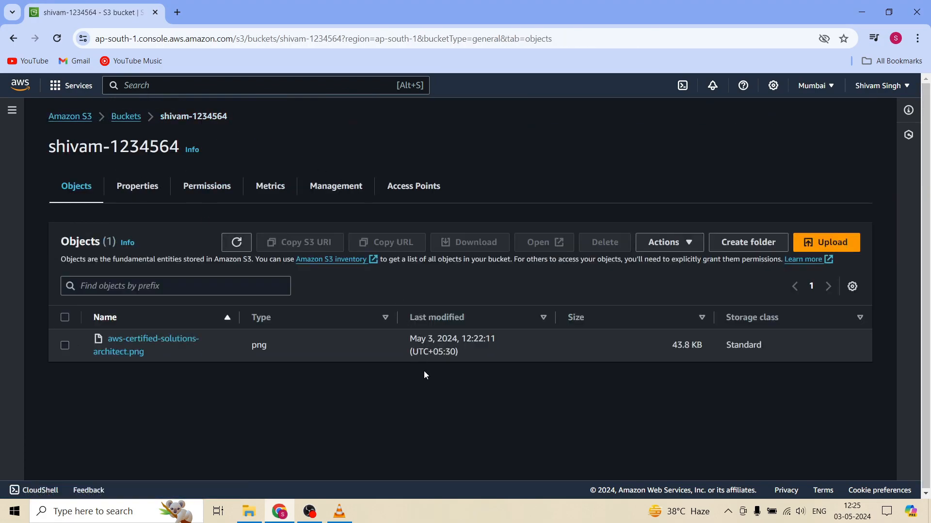
{"action": "left_click", "coordinate": [207, 186]}
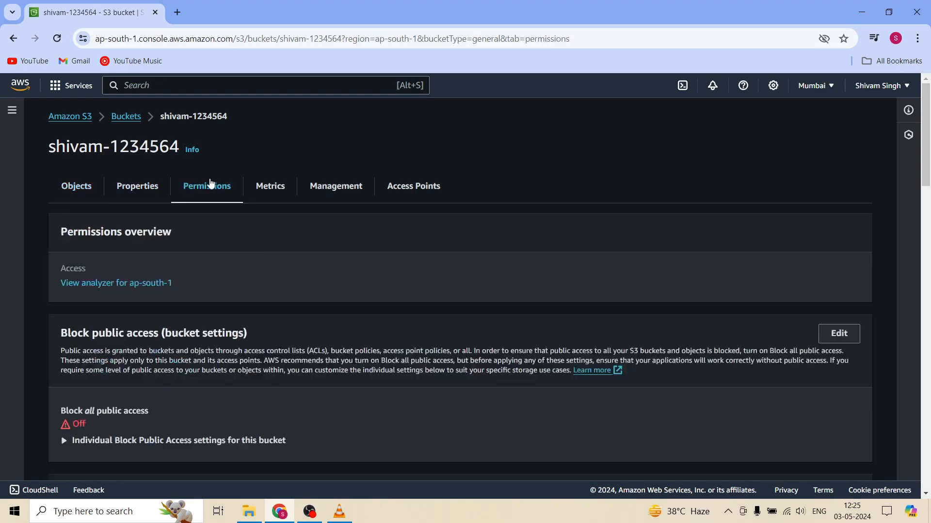
{"action": "scroll", "coordinate": [444, 333], "scroll_direction": "down", "scroll_amount": 5}
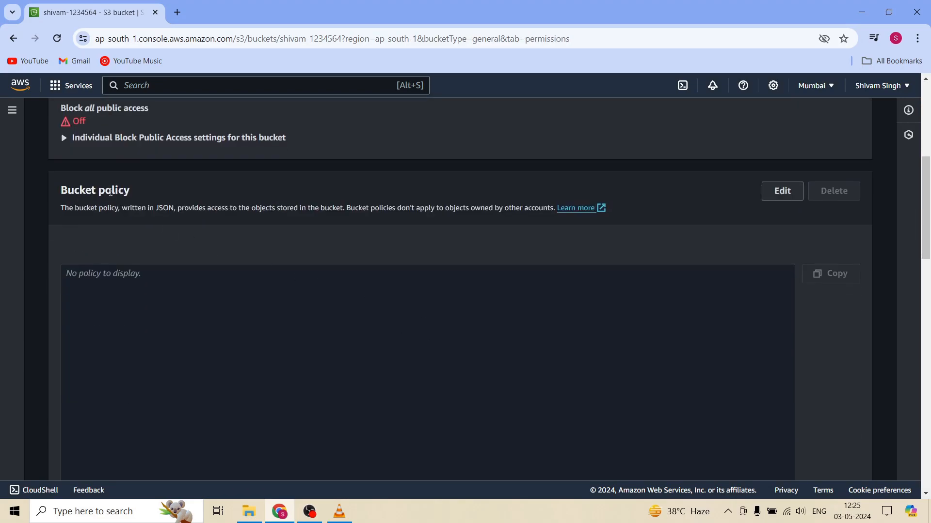
{"action": "left_click", "coordinate": [776, 194]}
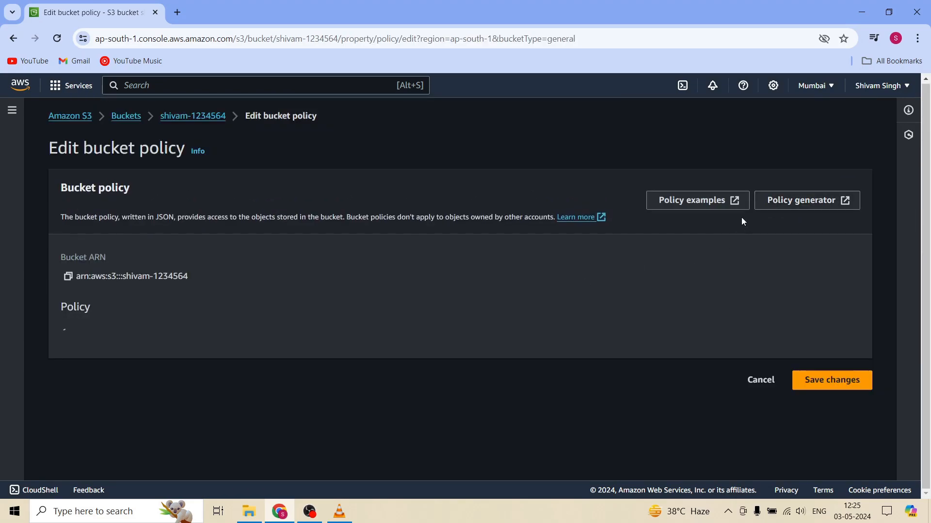
{"action": "scroll", "coordinate": [474, 336], "scroll_direction": "up", "scroll_amount": 3}
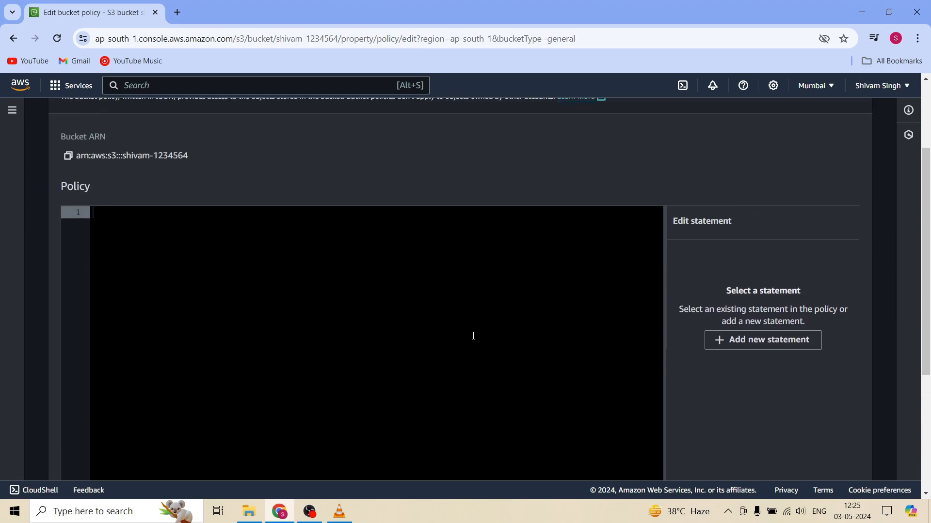
{"action": "scroll", "coordinate": [360, 345], "scroll_direction": "up", "scroll_amount": 1}
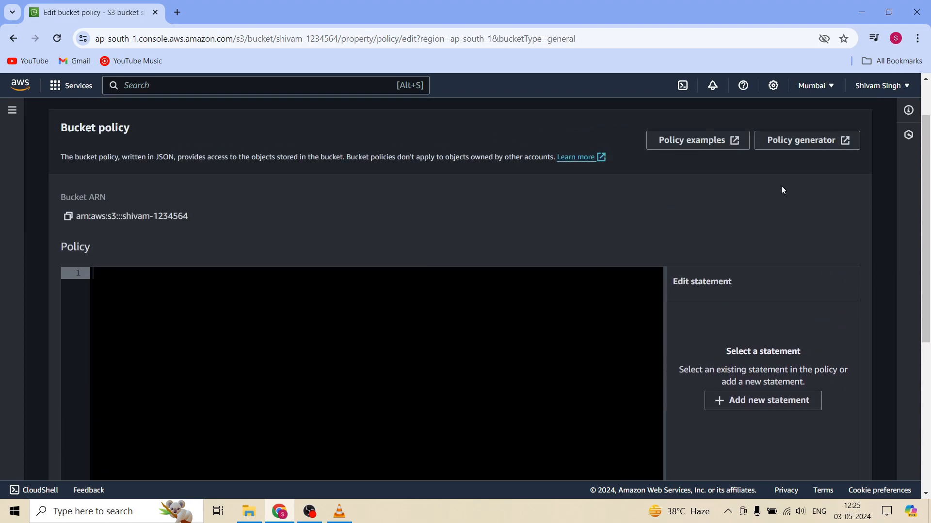
{"action": "left_click", "coordinate": [804, 141]}
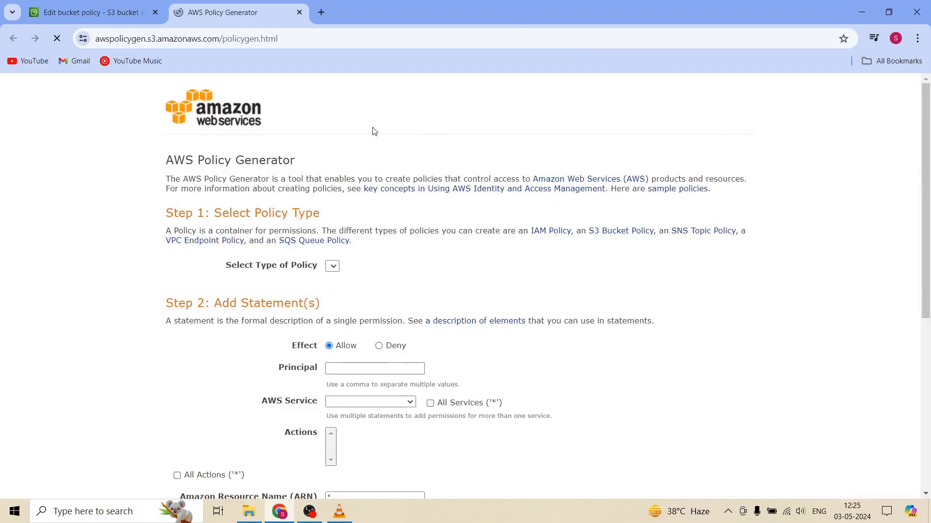
Set the policy type to S3 Bucket Policy and the statement's principal to *
{"action": "scroll", "coordinate": [459, 316], "scroll_direction": "down", "scroll_amount": 2}
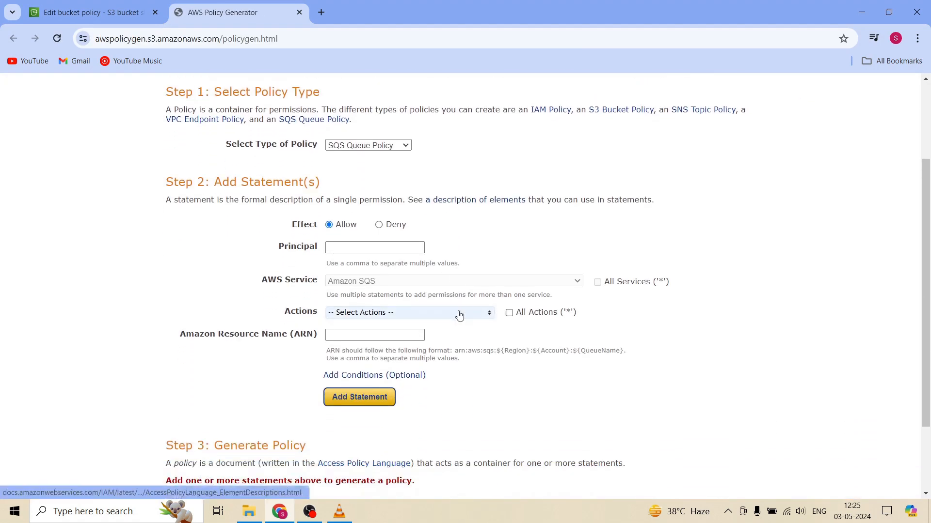
{"action": "left_click", "coordinate": [393, 147]}
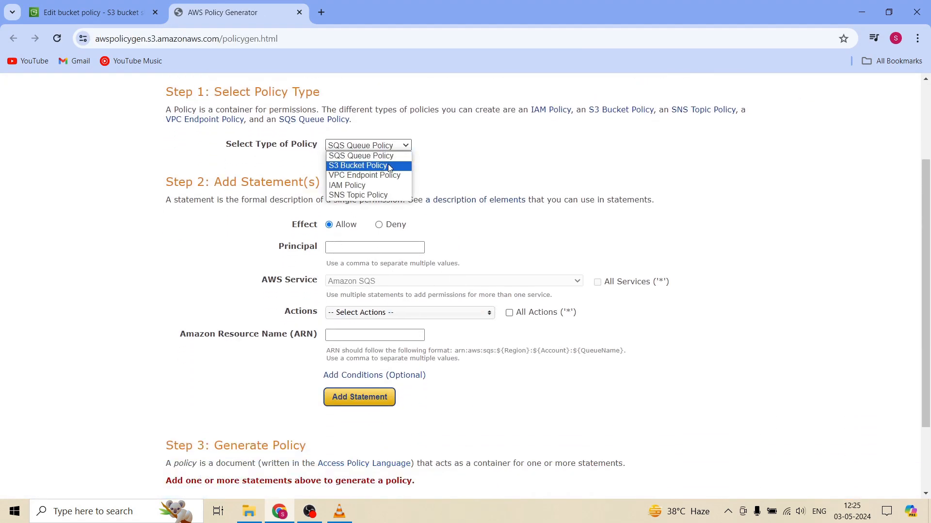
{"action": "left_click", "coordinate": [390, 167]}
{"action": "left_click", "coordinate": [373, 245]}
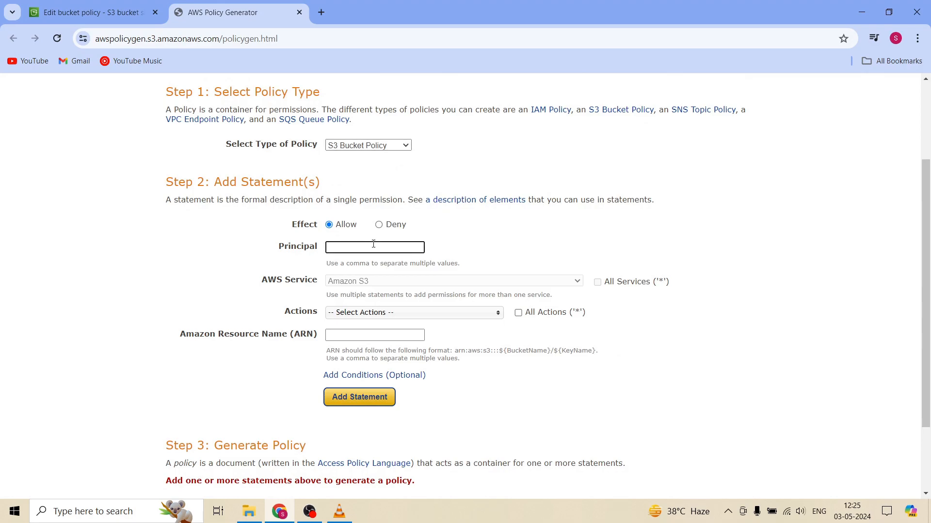
{"action": "type", "text": "*"}
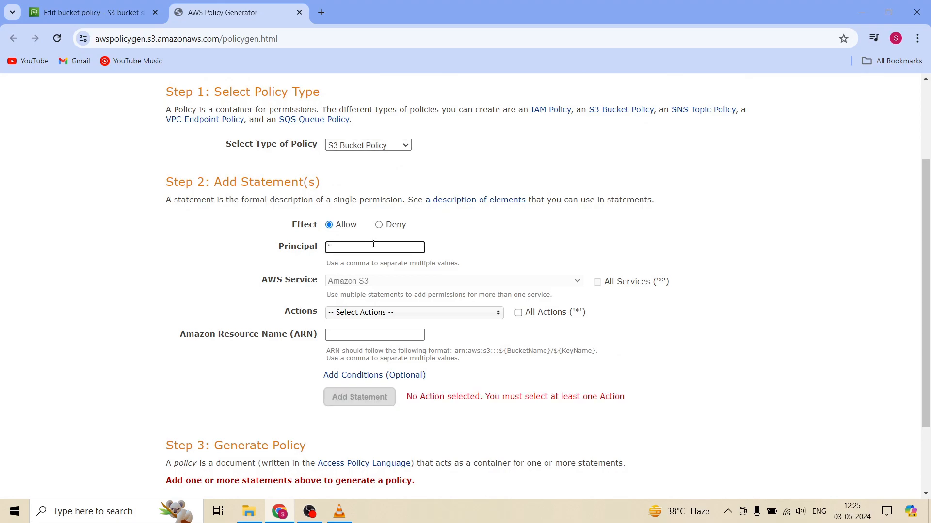
Select GetObject as the only action for the policy statement
{"action": "left_click", "coordinate": [366, 313]}
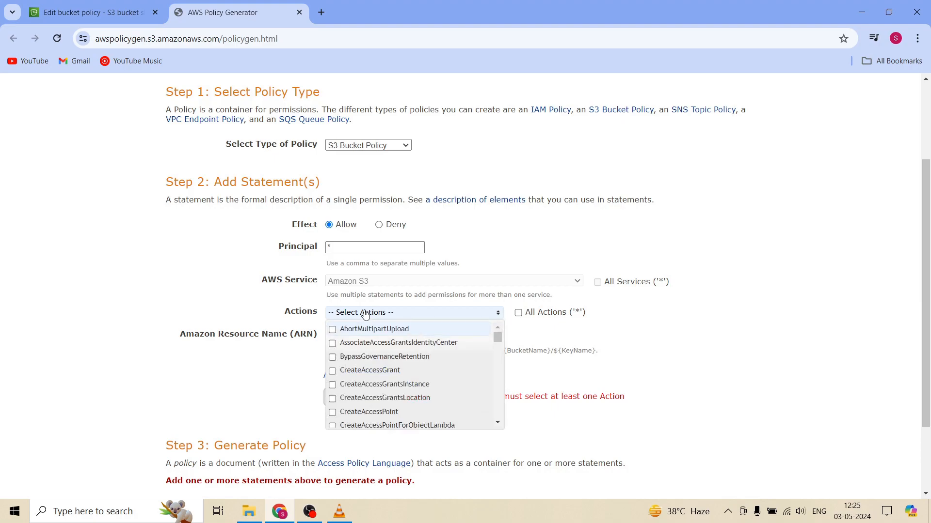
{"action": "key", "text": "g"}
{"action": "scroll", "coordinate": [401, 385], "scroll_direction": "down", "scroll_amount": 10}
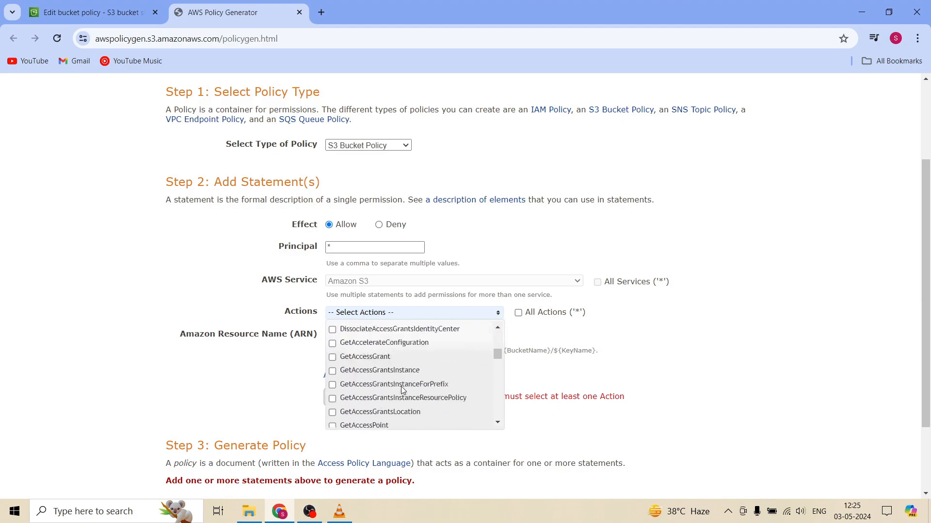
{"action": "left_click", "coordinate": [333, 397]}
{"action": "left_click", "coordinate": [709, 361]}
Copy the bucket ARN from the bucket policy page into the statement's Amazon Resource Name and add the statement
{"action": "left_click", "coordinate": [388, 334]}
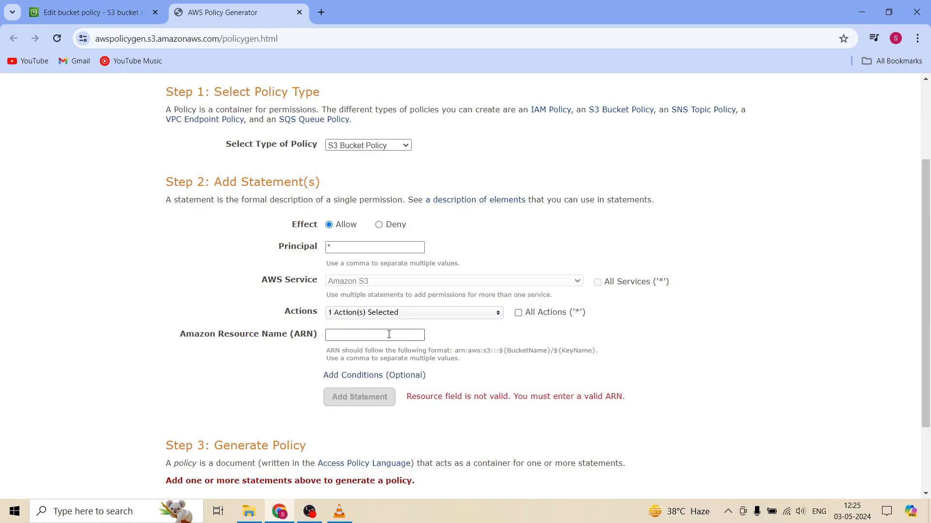
{"action": "left_click", "coordinate": [92, 11]}
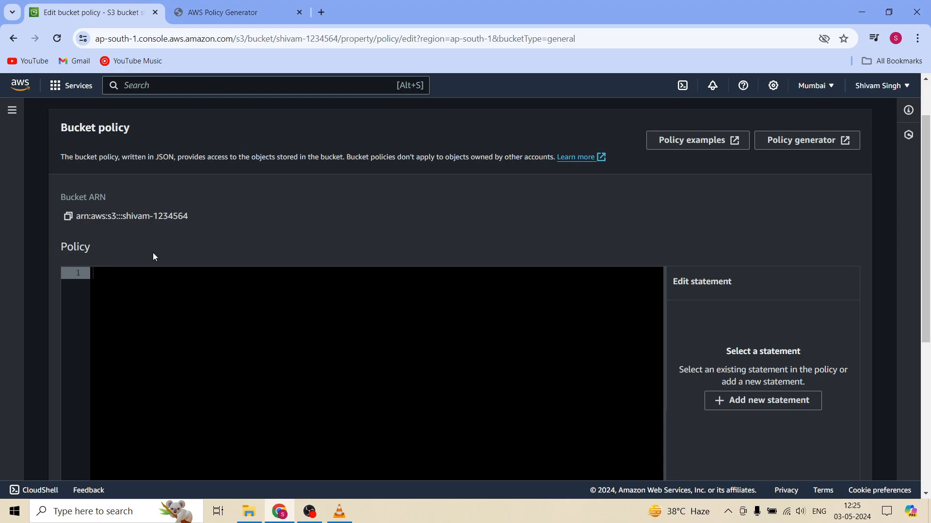
{"action": "left_click", "coordinate": [69, 216]}
{"action": "left_click", "coordinate": [218, 12]}
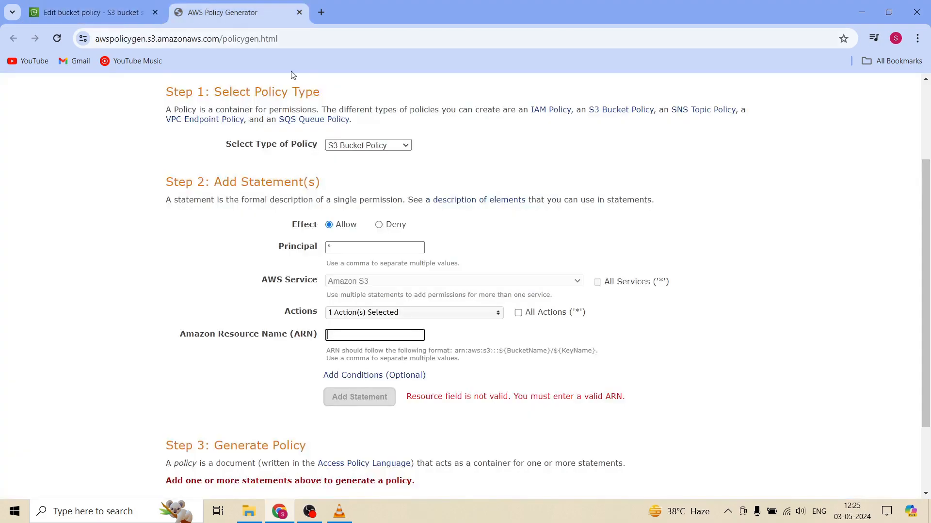
{"action": "key", "text": "ctrl+v"}
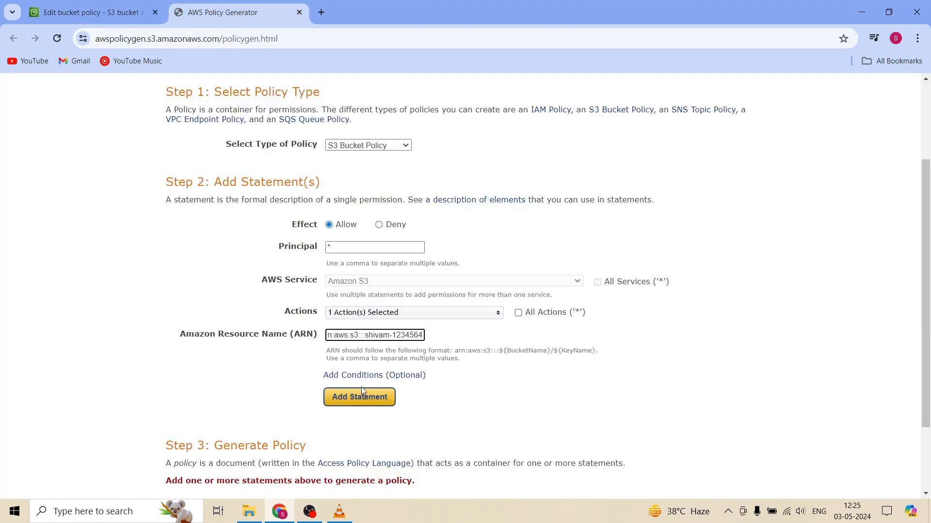
{"action": "left_click", "coordinate": [361, 397]}
Generate the policy from the added statement and copy the complete JSON document
{"action": "scroll", "coordinate": [360, 401], "scroll_direction": "down", "scroll_amount": 3}
{"action": "scroll", "coordinate": [360, 402], "scroll_direction": "down", "scroll_amount": 1}
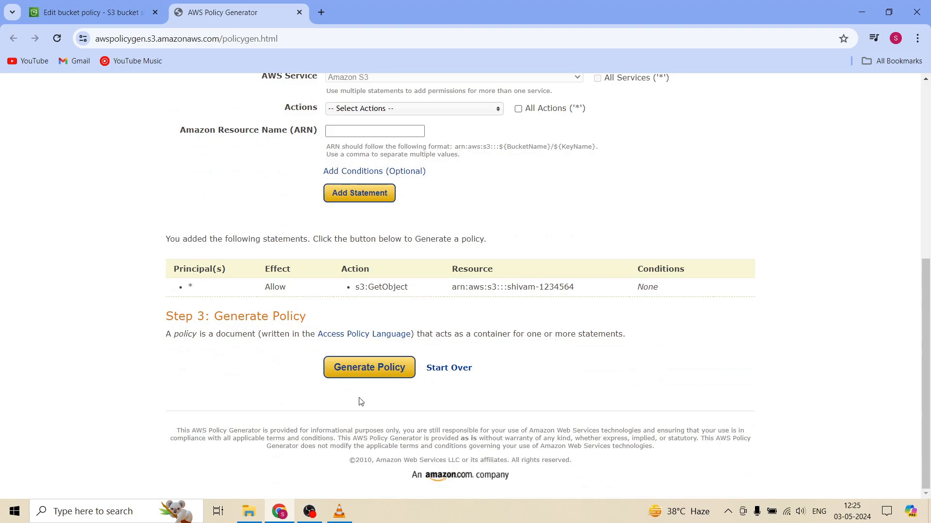
{"action": "left_click", "coordinate": [367, 374]}
{"action": "key", "text": "ctrl+a"}
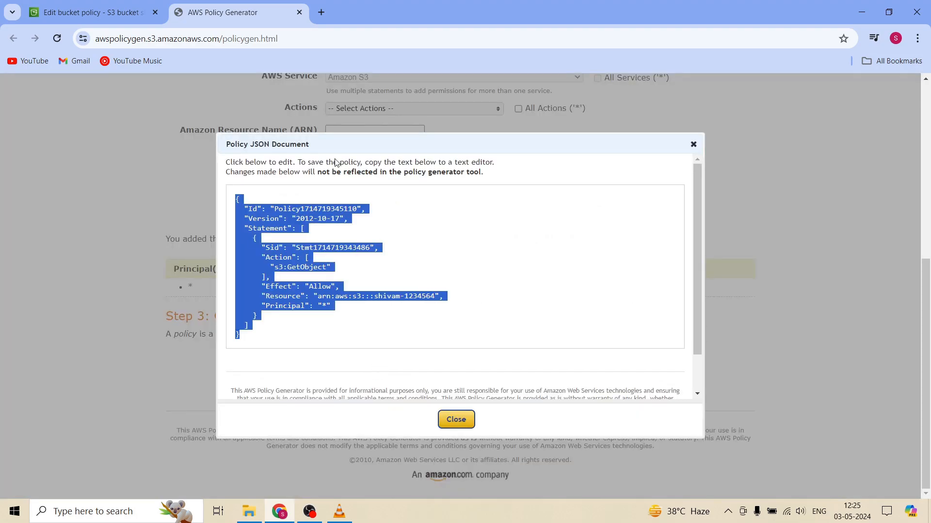
Paste the generated JSON into the bucket policy editor and try to save the changes
{"action": "left_click", "coordinate": [92, 12]}
{"action": "left_click", "coordinate": [246, 331]}
{"action": "key", "text": "ctrl+v"}
{"action": "scroll", "coordinate": [316, 376], "scroll_direction": "down", "scroll_amount": 5}
{"action": "left_click", "coordinate": [843, 464]}
Append /* to the bucket ARN in the policy's Resource line and save the bucket policy
{"action": "scroll", "coordinate": [417, 362], "scroll_direction": "up", "scroll_amount": 3}
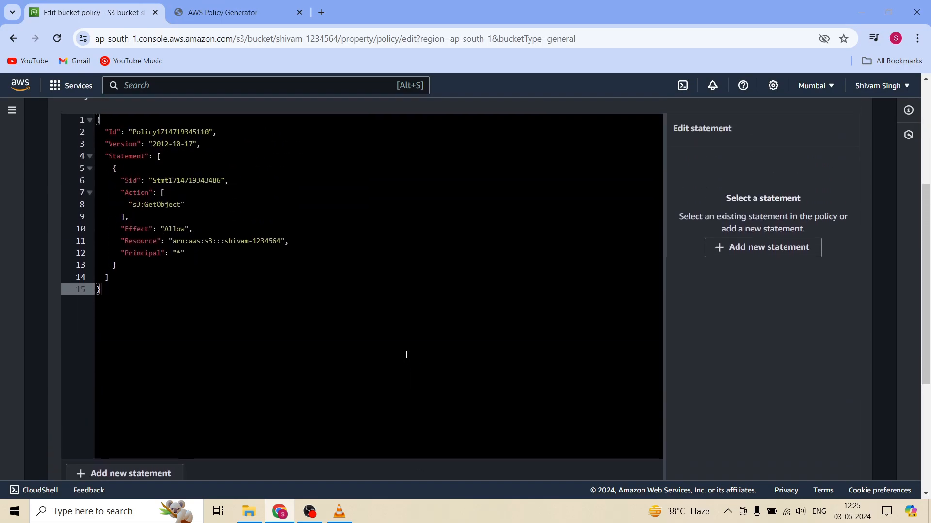
{"action": "left_click", "coordinate": [279, 236]}
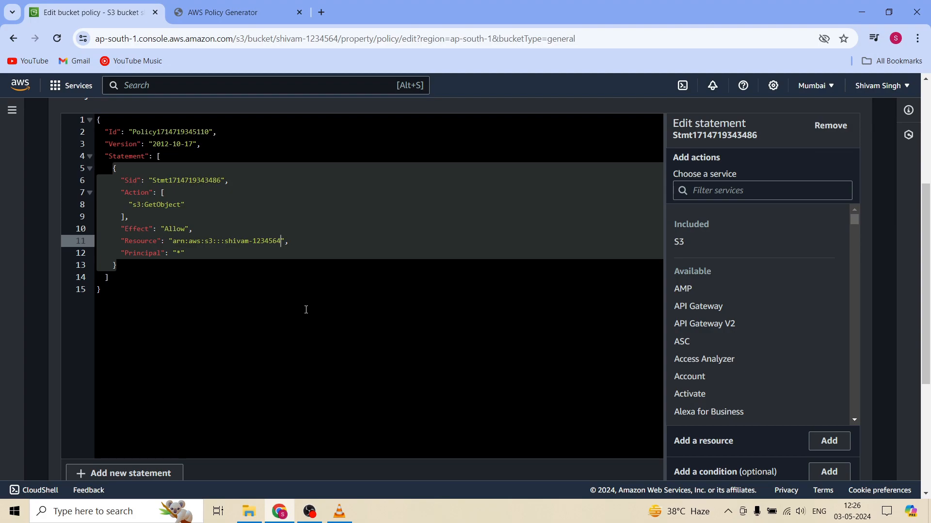
{"action": "type", "text": "/*"}
{"action": "scroll", "coordinate": [310, 309], "scroll_direction": "down", "scroll_amount": 3}
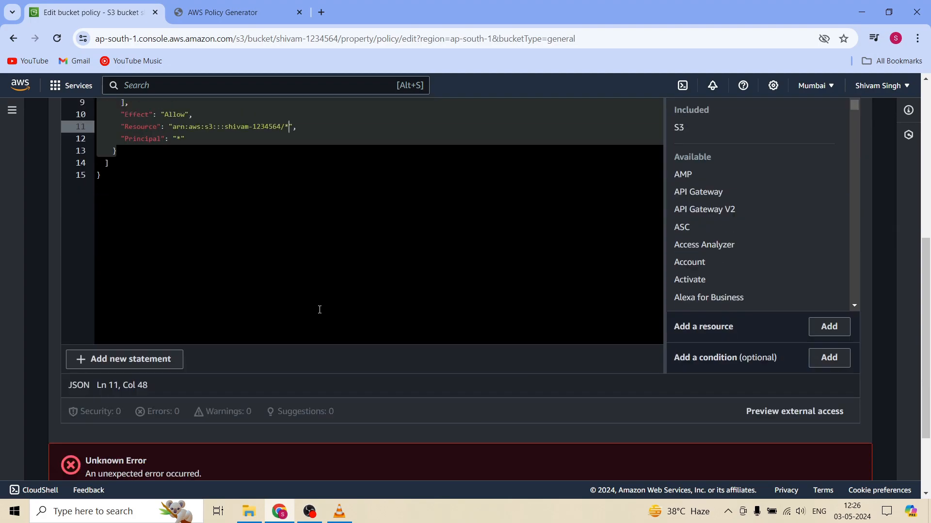
{"action": "scroll", "coordinate": [776, 334], "scroll_direction": "down", "scroll_amount": 1}
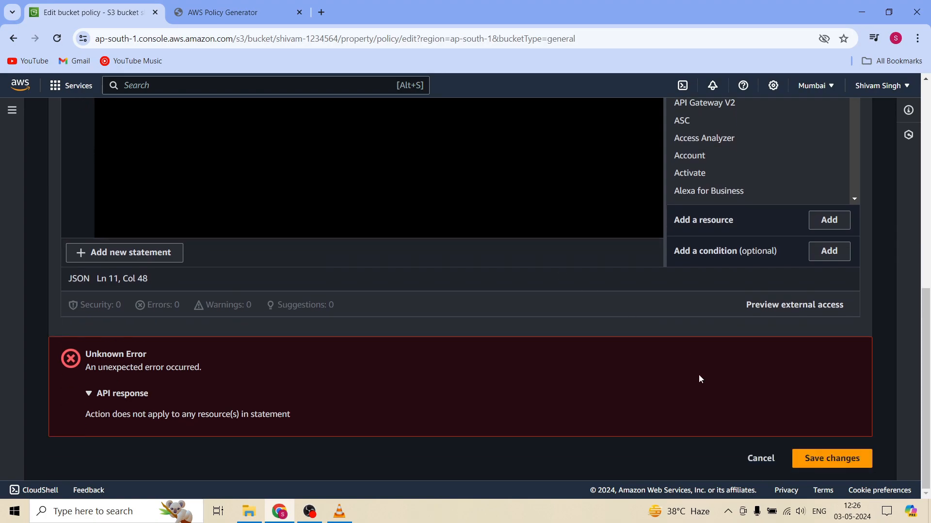
{"action": "left_click", "coordinate": [820, 460]}
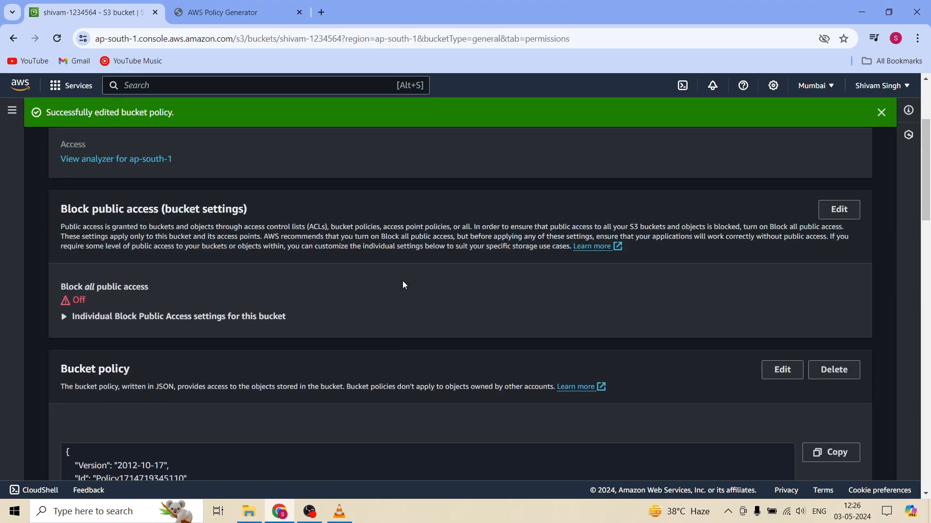
Check public access to aws-certified-solutions-architect.png by opening its object URL in a new tab, and close the image and policy generator tabs
{"action": "scroll", "coordinate": [402, 284], "scroll_direction": "up", "scroll_amount": 3}
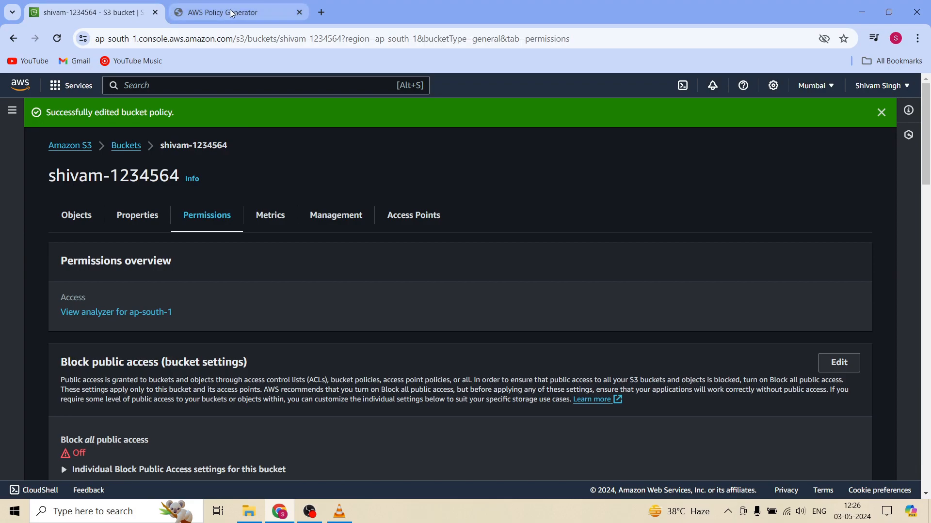
{"action": "left_click", "coordinate": [65, 218]}
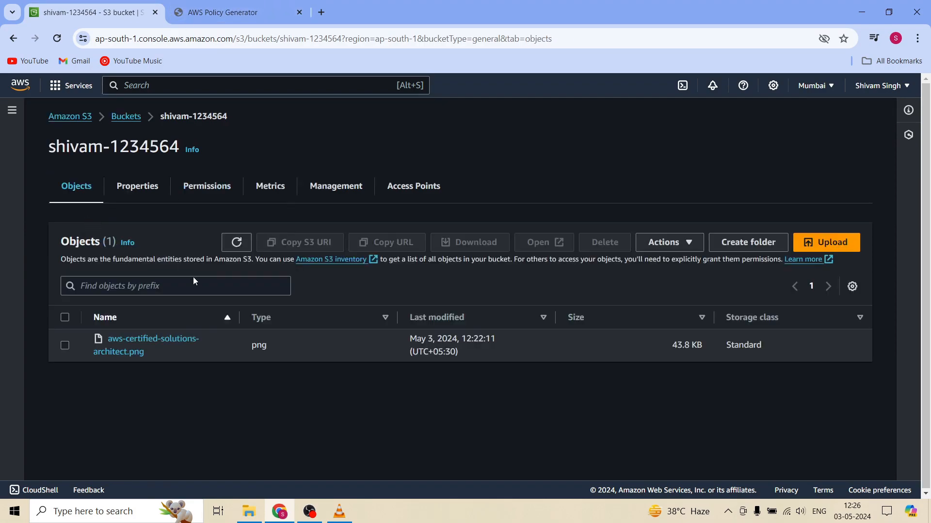
{"action": "left_click", "coordinate": [139, 346]}
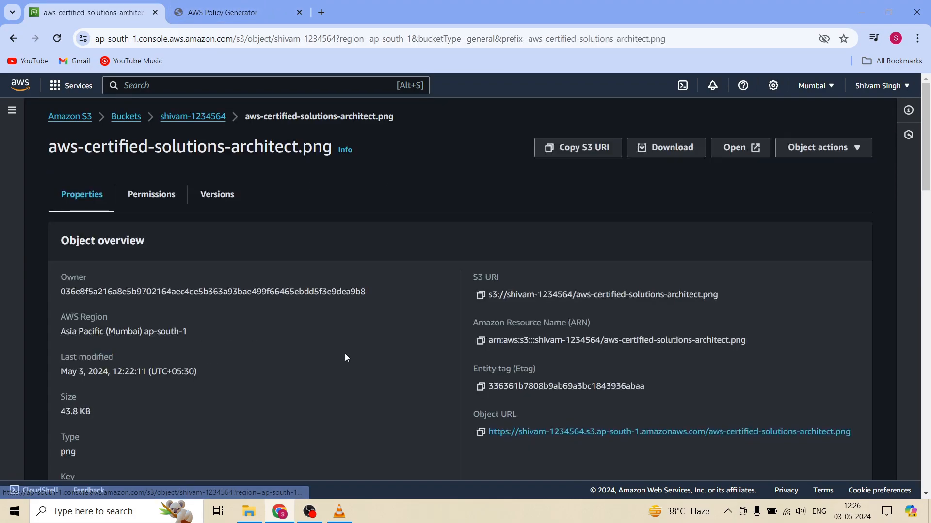
{"action": "scroll", "coordinate": [424, 321], "scroll_direction": "down", "scroll_amount": 3}
{"action": "left_click", "coordinate": [558, 311], "text": "ctrl"}
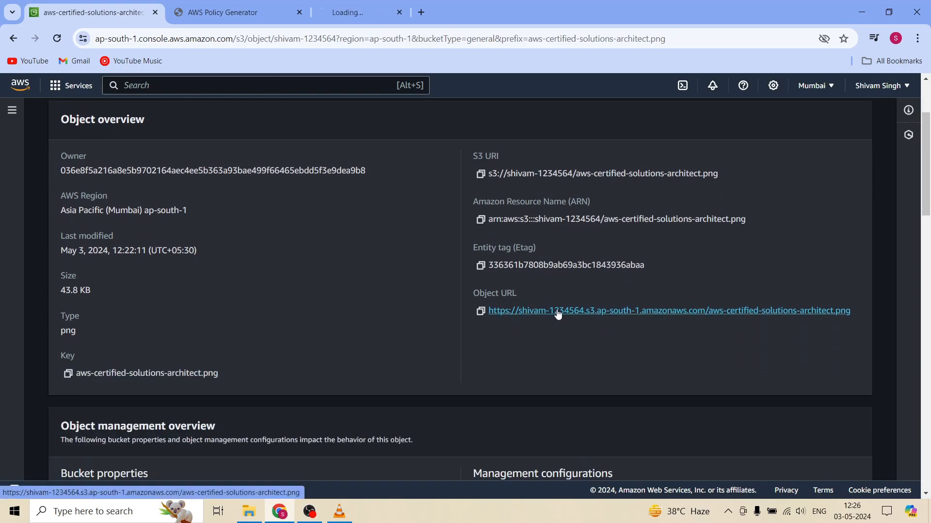
{"action": "left_click", "coordinate": [378, 12]}
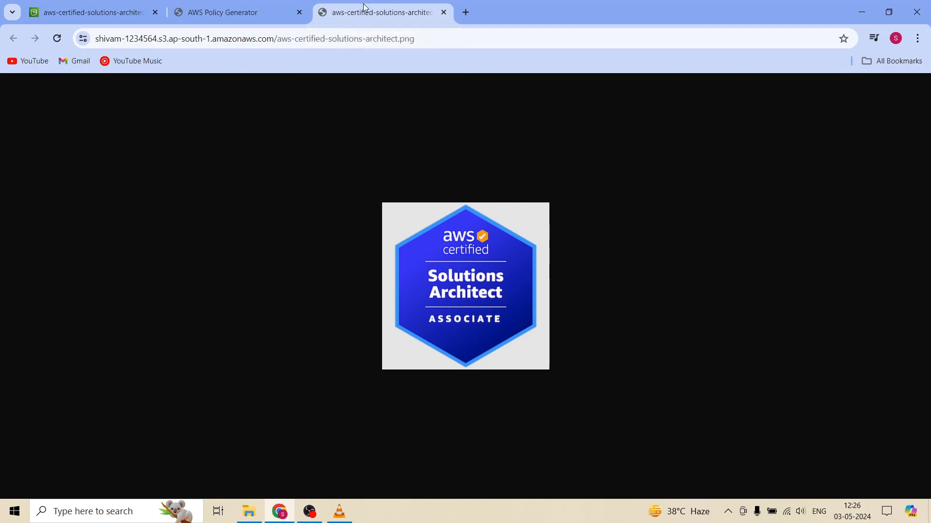
{"action": "left_click", "coordinate": [444, 13]}
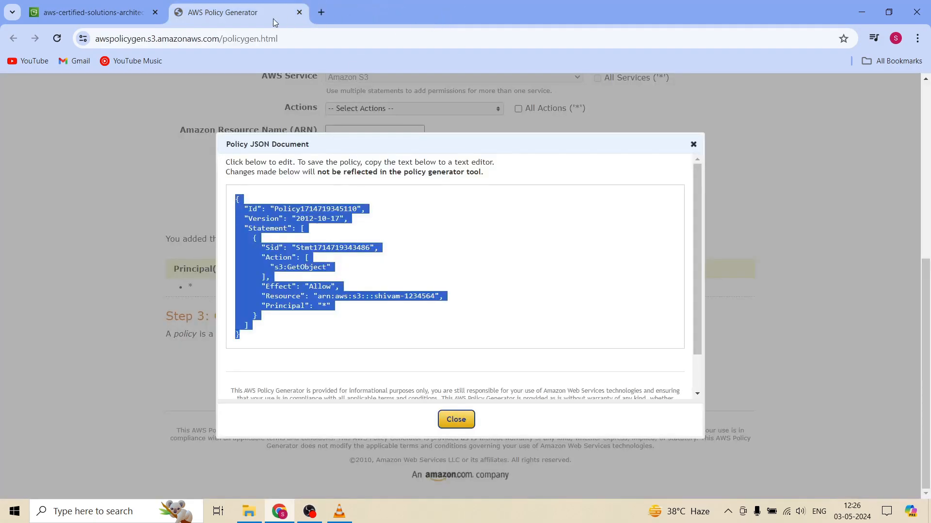
{"action": "left_click", "coordinate": [299, 13]}
Create a folder in the bucket, named with the account owner's first name
{"action": "scroll", "coordinate": [365, 306], "scroll_direction": "up", "scroll_amount": 3}
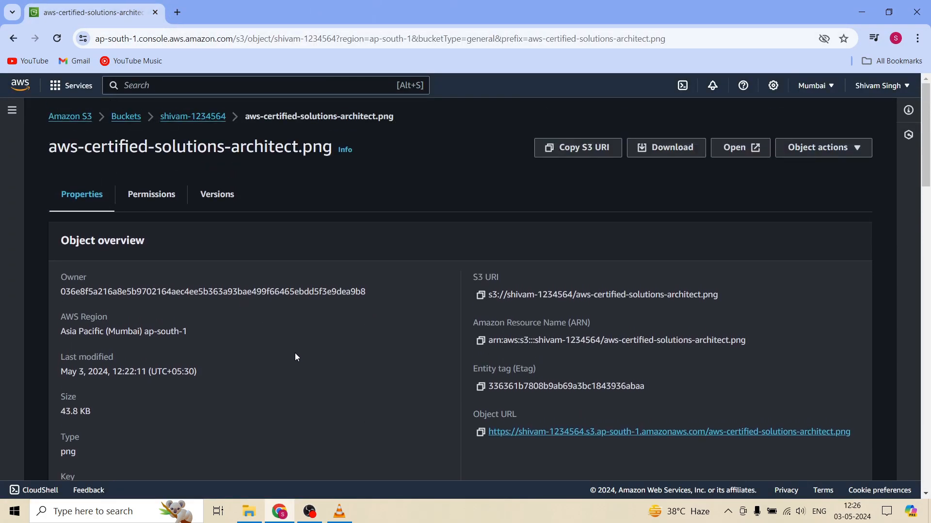
{"action": "left_click", "coordinate": [184, 115]}
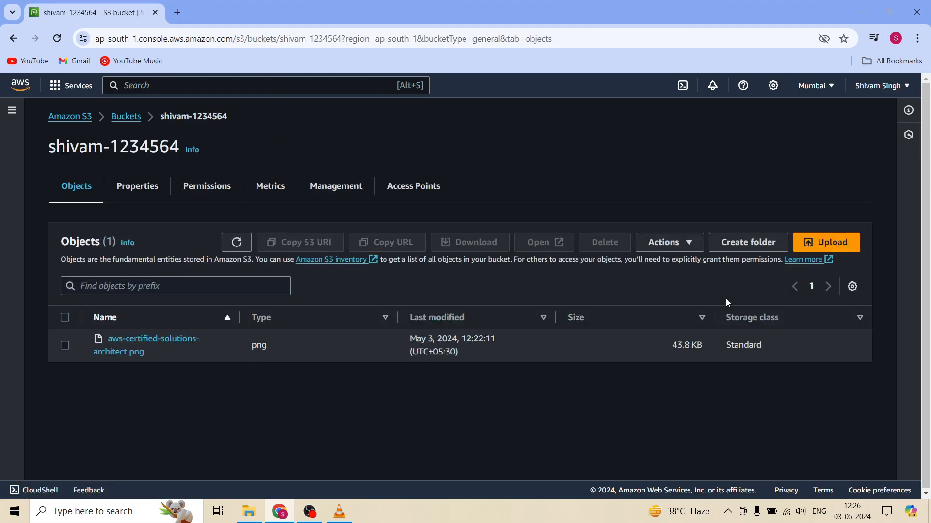
{"action": "left_click", "coordinate": [737, 244]}
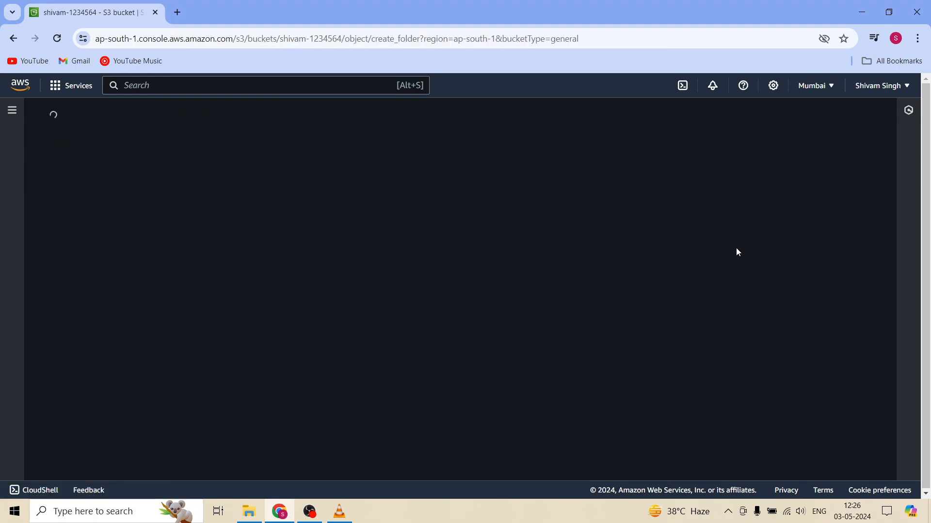
{"action": "type", "text": "shivam"}
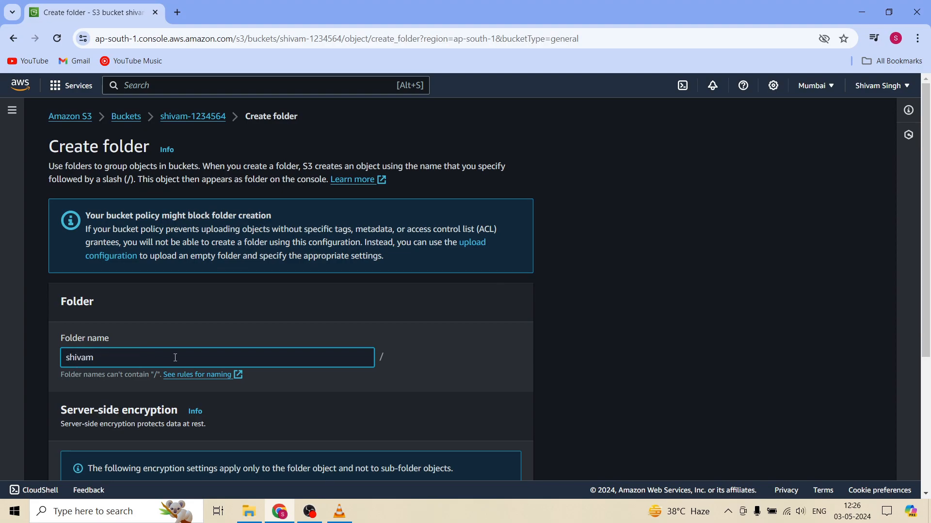
{"action": "scroll", "coordinate": [182, 361], "scroll_direction": "down", "scroll_amount": 5}
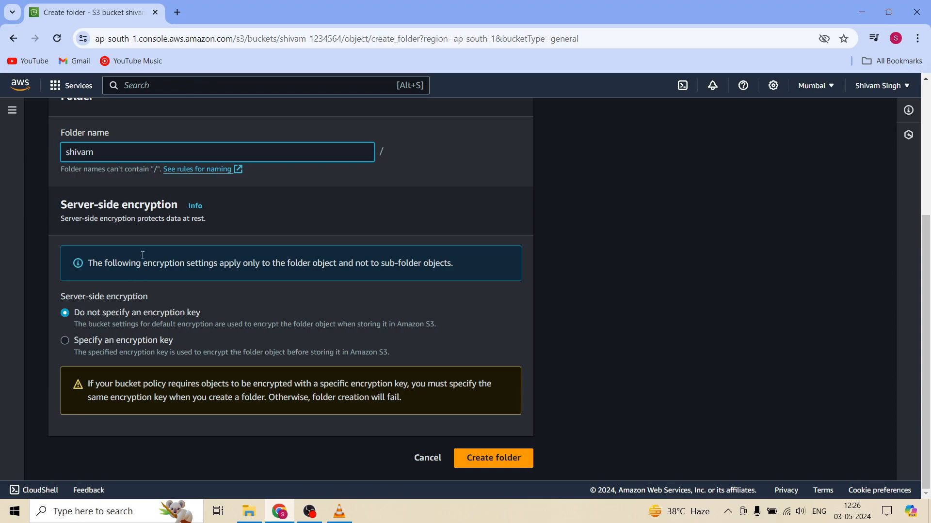
{"action": "left_click", "coordinate": [488, 467]}
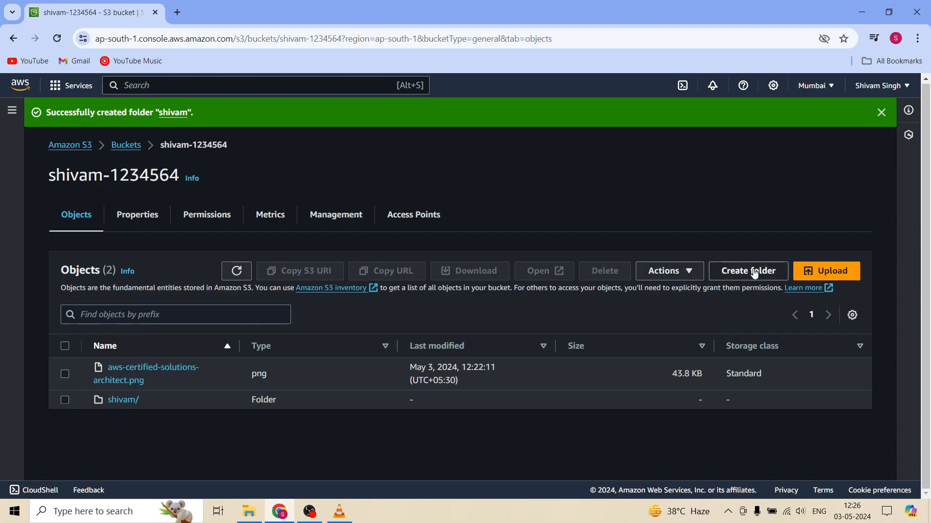
Restrict the bucket policy's Resource ARN to the new folder by inserting its name and a slash before the *, and save the policy
{"action": "left_click", "coordinate": [207, 214]}
{"action": "scroll", "coordinate": [499, 363], "scroll_direction": "down", "scroll_amount": 8}
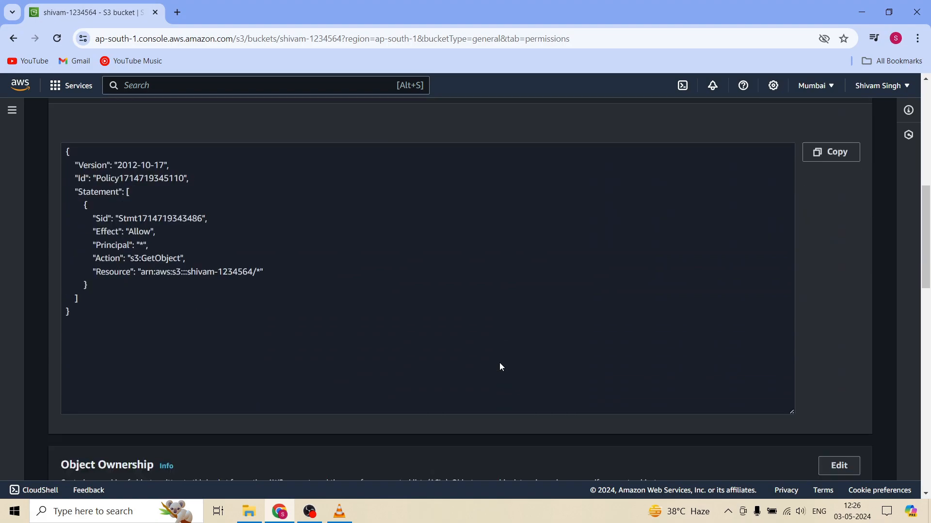
{"action": "scroll", "coordinate": [500, 363], "scroll_direction": "up", "scroll_amount": 1}
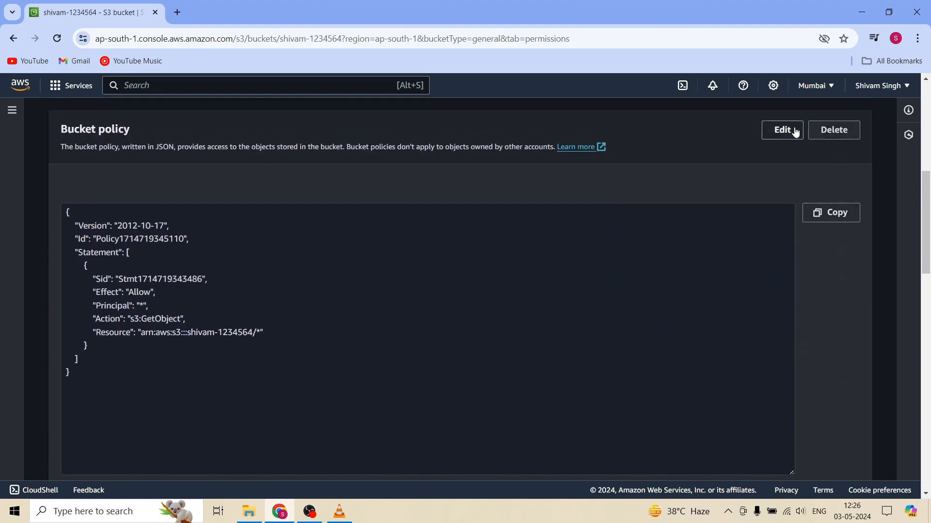
{"action": "left_click", "coordinate": [777, 130]}
{"action": "scroll", "coordinate": [266, 337], "scroll_direction": "up", "scroll_amount": 5}
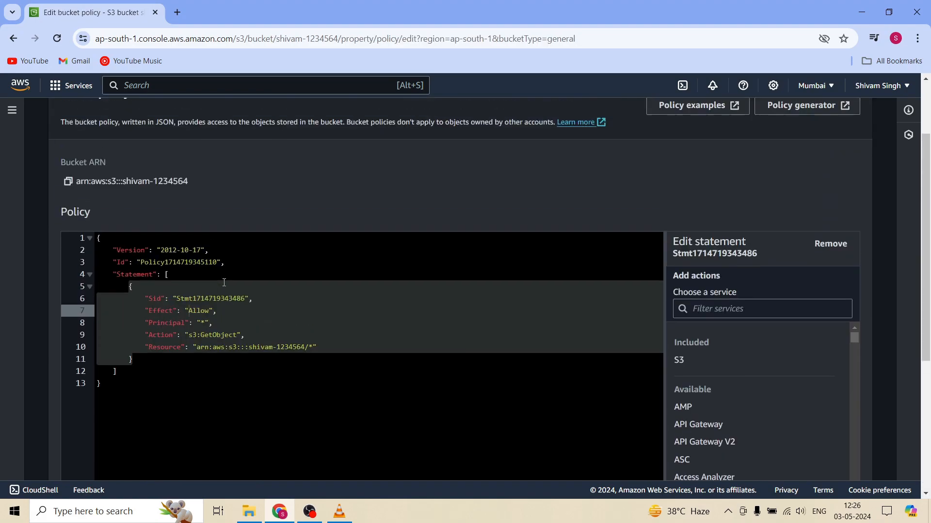
{"action": "left_click", "coordinate": [310, 350]}
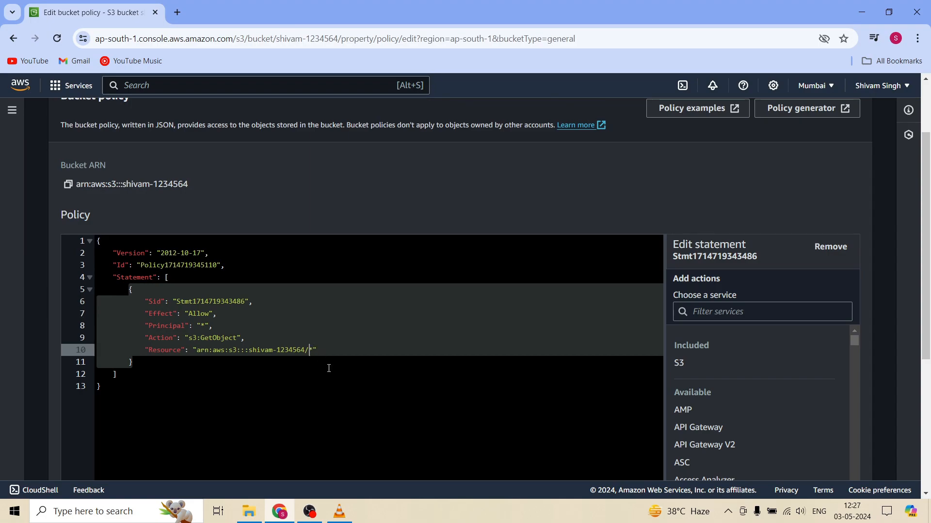
{"action": "type", "text": "shivam/"}
{"action": "scroll", "coordinate": [348, 348], "scroll_direction": "down", "scroll_amount": 5}
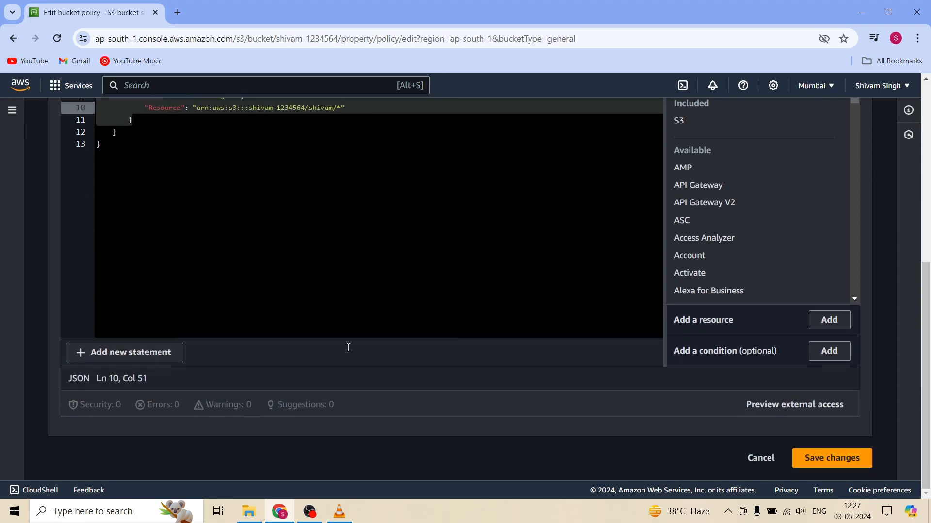
{"action": "left_click", "coordinate": [814, 459]}
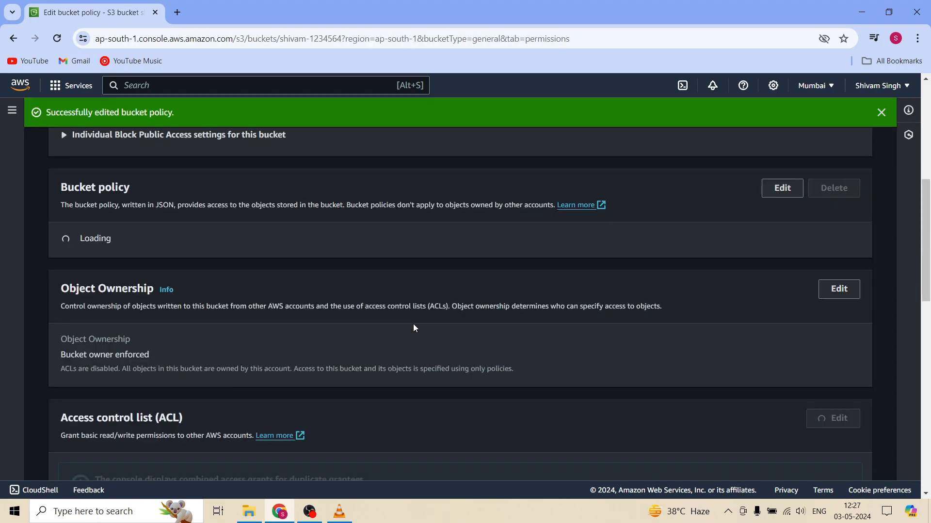
Test the object URL of aws-certified-solutions-architect.png in the bucket's root and return to its properties
{"action": "scroll", "coordinate": [414, 325], "scroll_direction": "up", "scroll_amount": 7}
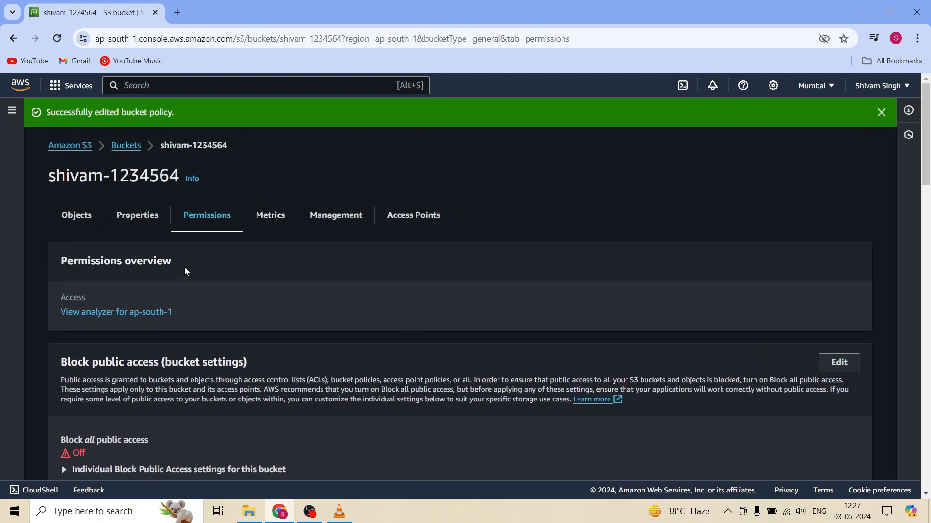
{"action": "left_click", "coordinate": [77, 216]}
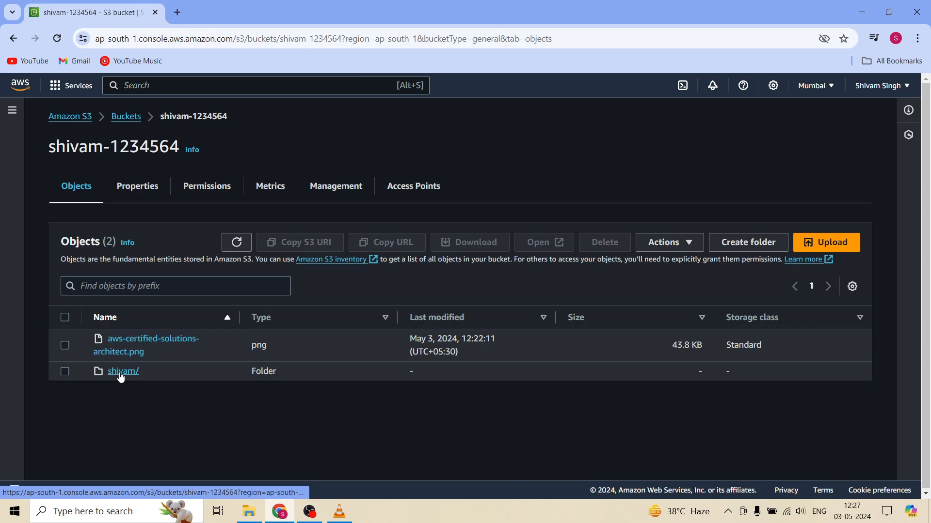
{"action": "left_click", "coordinate": [133, 344]}
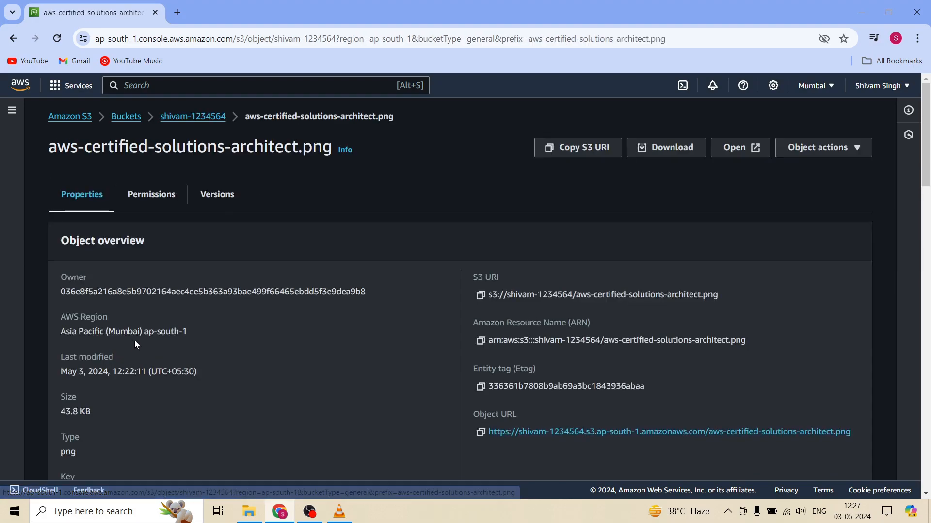
{"action": "left_click", "coordinate": [571, 435]}
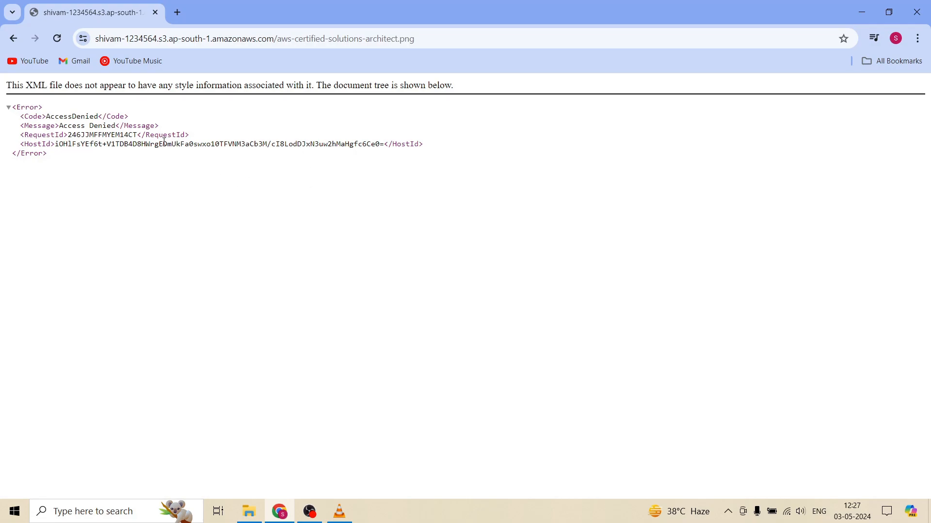
{"action": "left_click", "coordinate": [14, 39]}
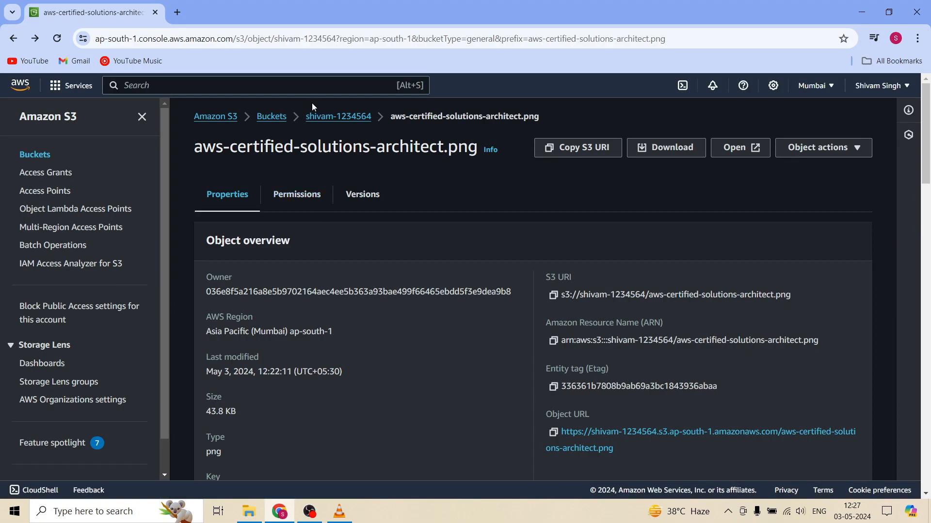
Upload aws-certified-solutions-architect.png from the Desktop into the bucket's folder and close the upload summary
{"action": "left_click", "coordinate": [325, 124]}
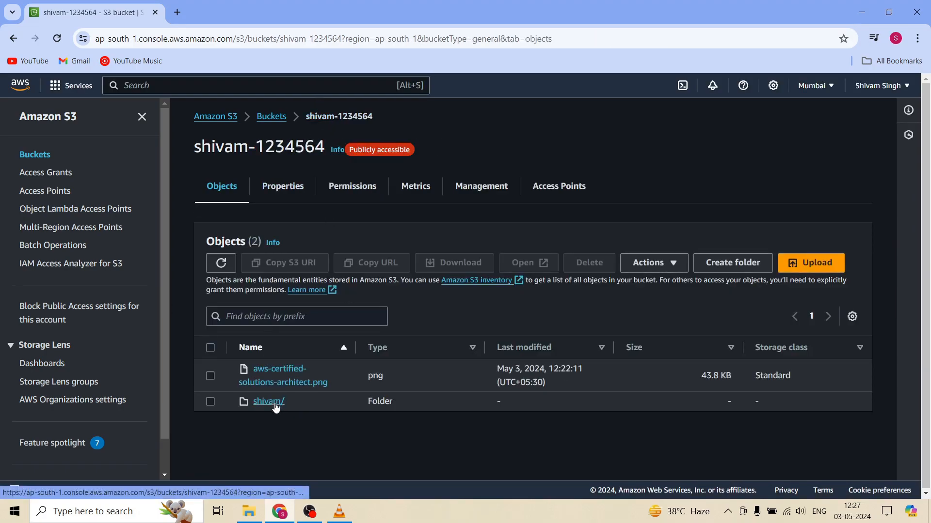
{"action": "left_click", "coordinate": [276, 402]}
{"action": "left_click", "coordinate": [530, 420]}
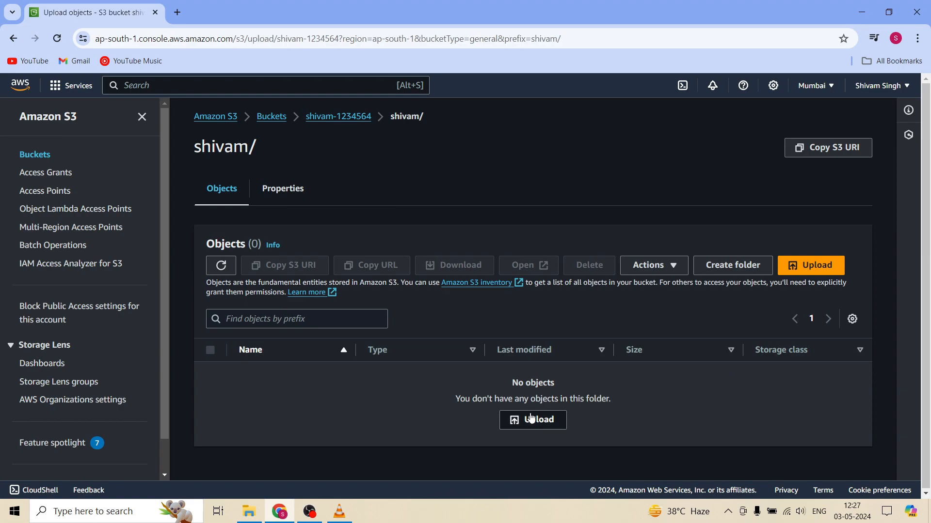
{"action": "left_click", "coordinate": [407, 278]}
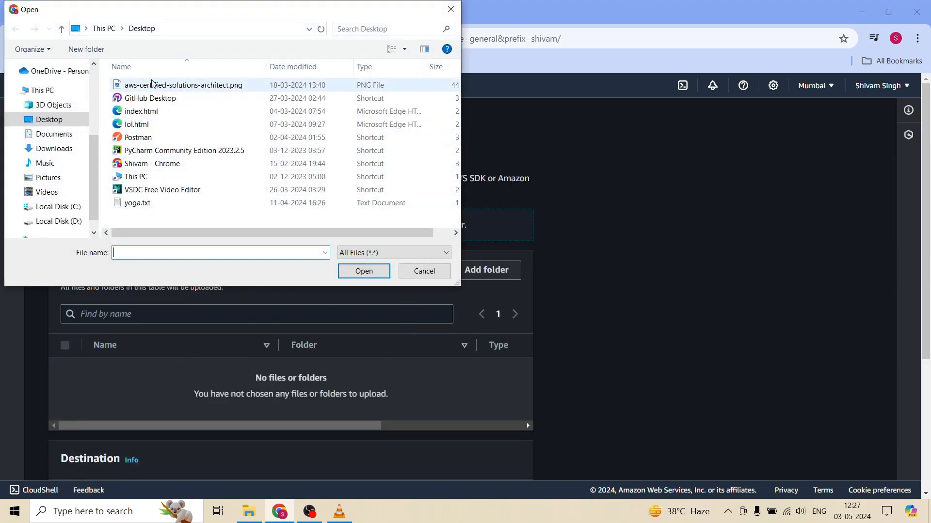
{"action": "left_click", "coordinate": [161, 86]}
{"action": "left_click", "coordinate": [349, 275]}
{"action": "scroll", "coordinate": [247, 347], "scroll_direction": "down", "scroll_amount": 3}
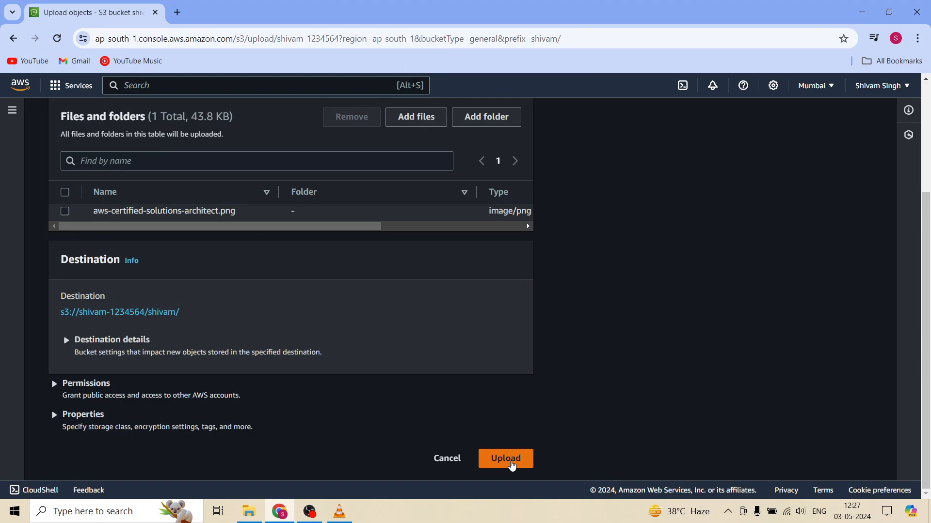
{"action": "left_click", "coordinate": [506, 459]}
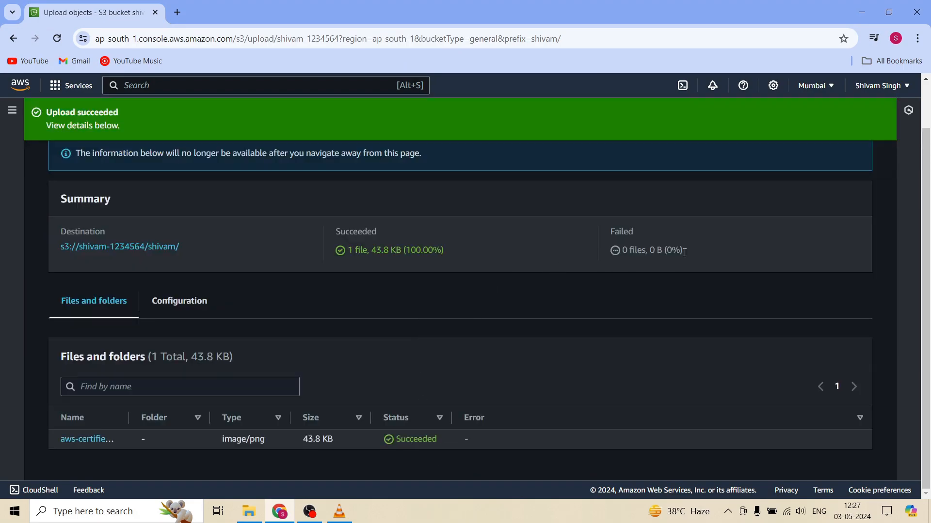
{"action": "scroll", "coordinate": [691, 250], "scroll_direction": "up", "scroll_amount": 3}
{"action": "left_click", "coordinate": [845, 162]}
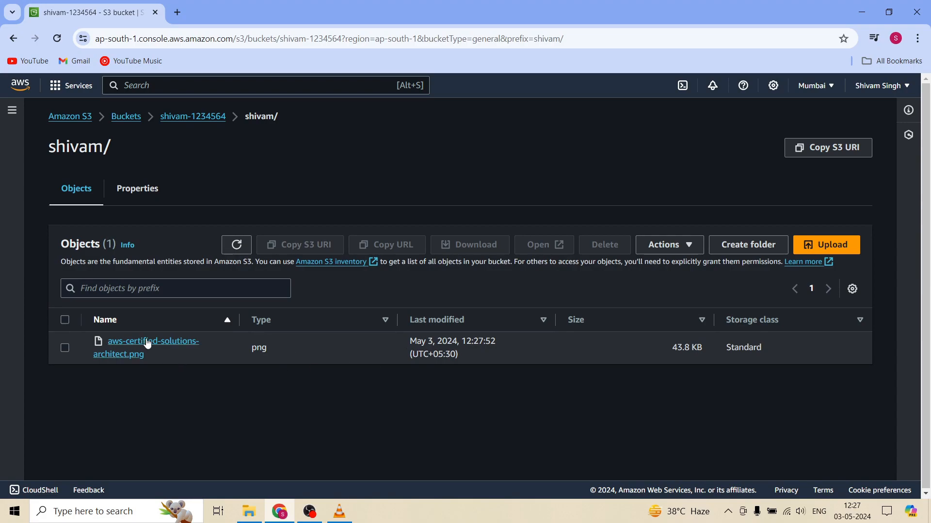
Test the object URL of the folder's aws-certified-solutions-architect.png in a new tab and close that tab
{"action": "left_click", "coordinate": [149, 342]}
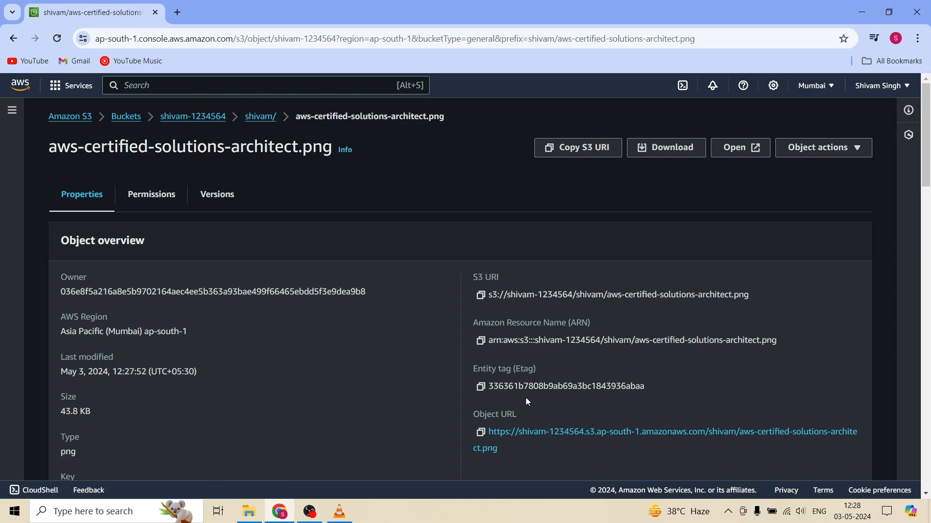
{"action": "left_click", "coordinate": [563, 442]}
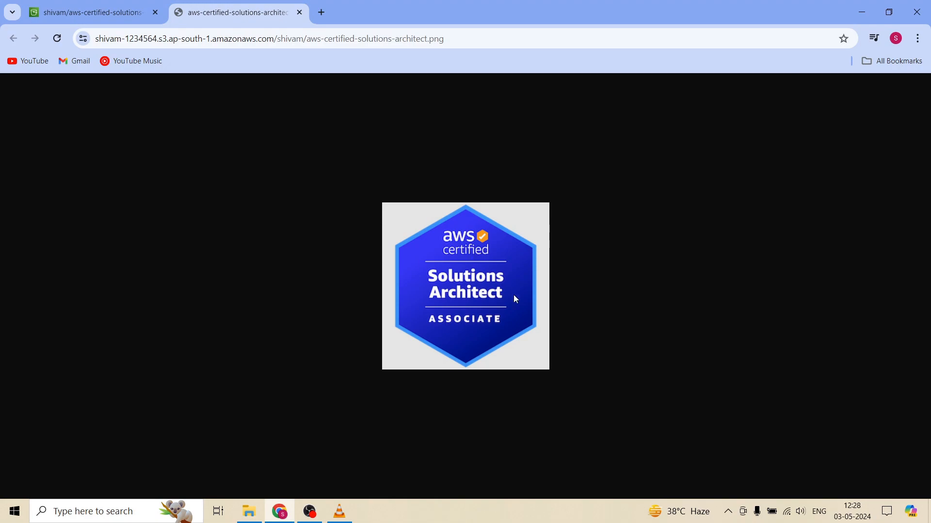
{"action": "left_click", "coordinate": [299, 12]}
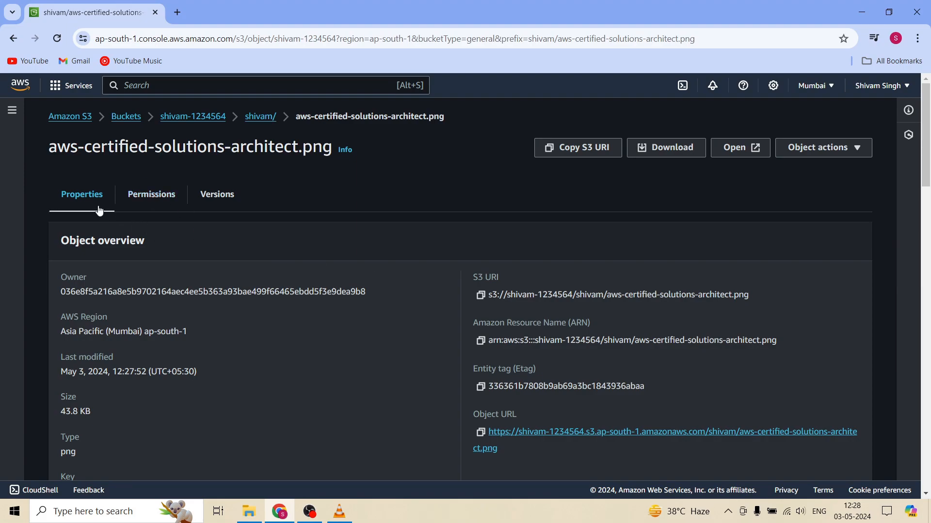
Return to the list of all S3 buckets and try to delete the bucket created for the demo
{"action": "left_click", "coordinate": [194, 116]}
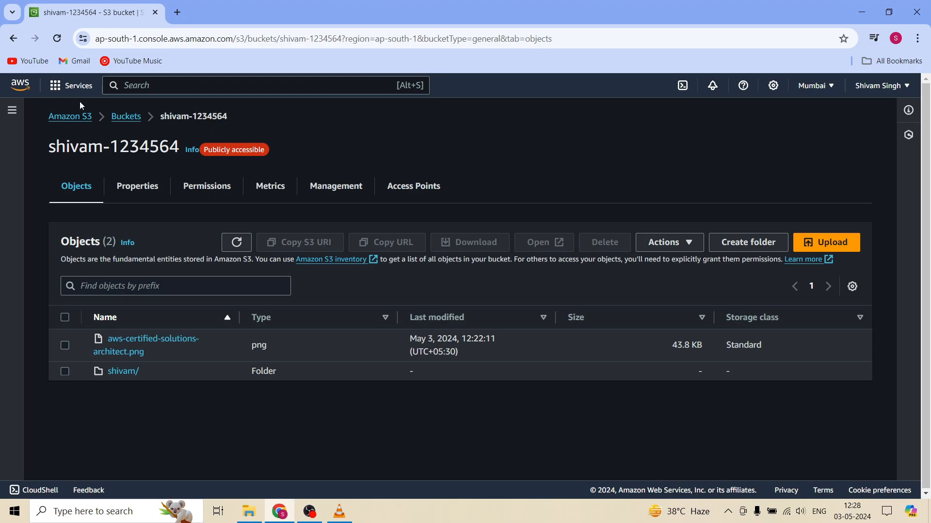
{"action": "left_click", "coordinate": [124, 116]}
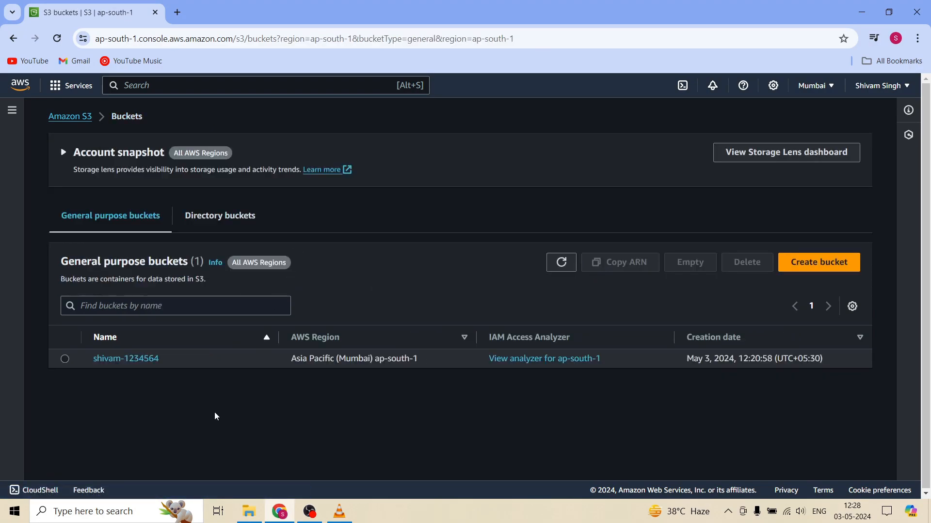
{"action": "left_click", "coordinate": [65, 360]}
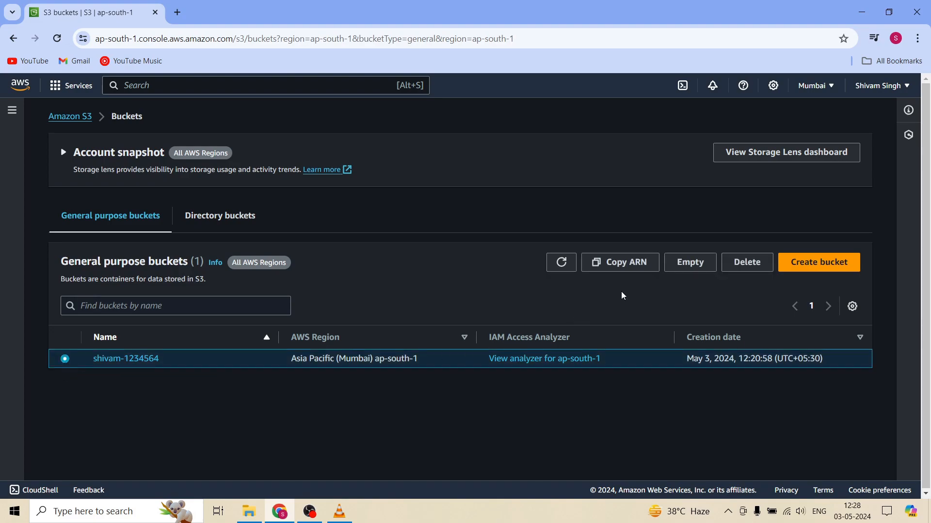
{"action": "left_click", "coordinate": [745, 264]}
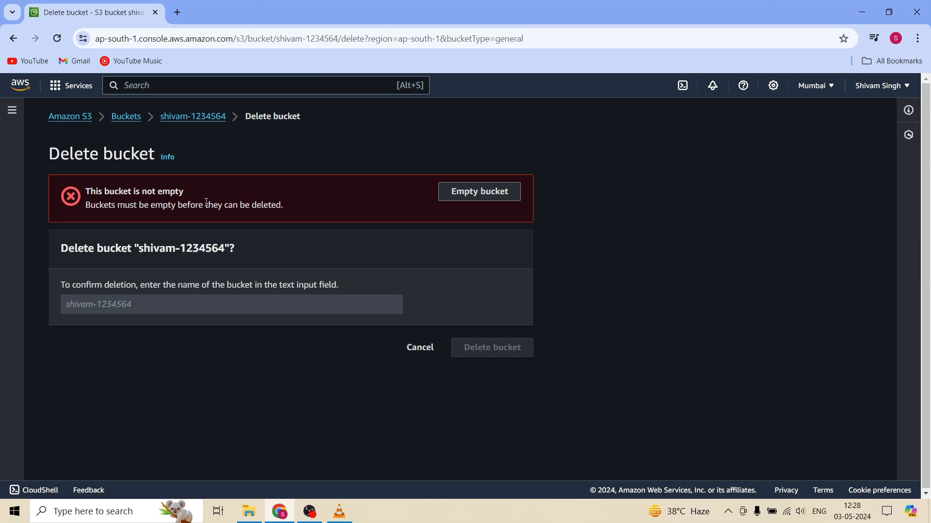
Empty the bucket of all its objects, confirming with "permanently delete", and exit the status summary
{"action": "left_click", "coordinate": [465, 193]}
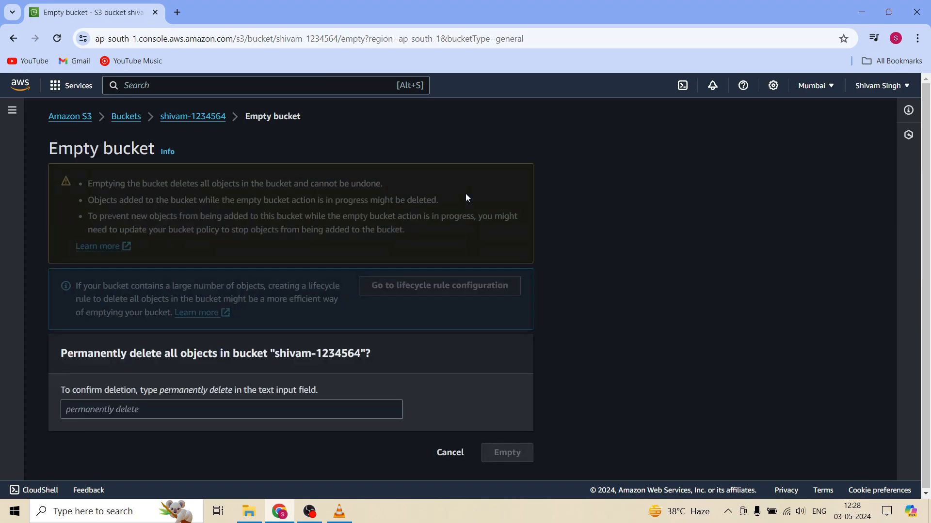
{"action": "left_click", "coordinate": [220, 412]}
{"action": "type", "text": "perma"}
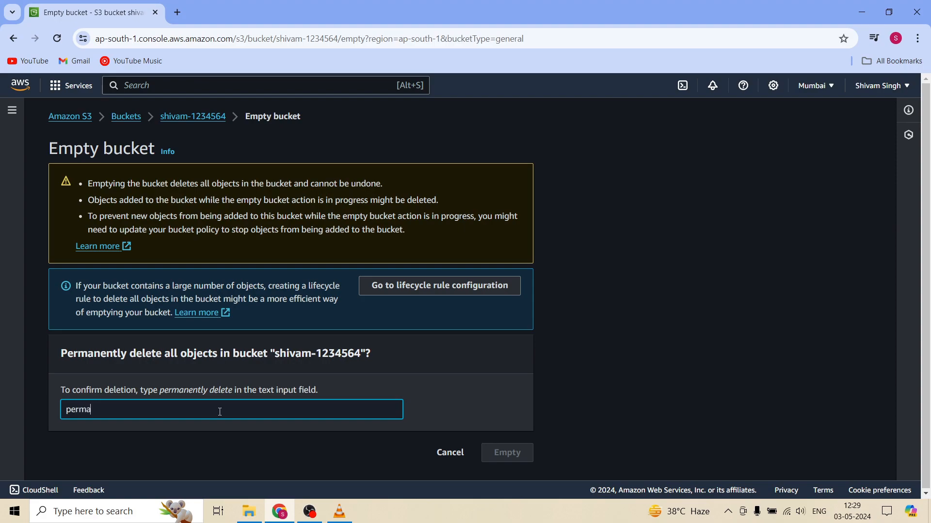
{"action": "type", "text": "nently delete"}
{"action": "left_click", "coordinate": [503, 452]}
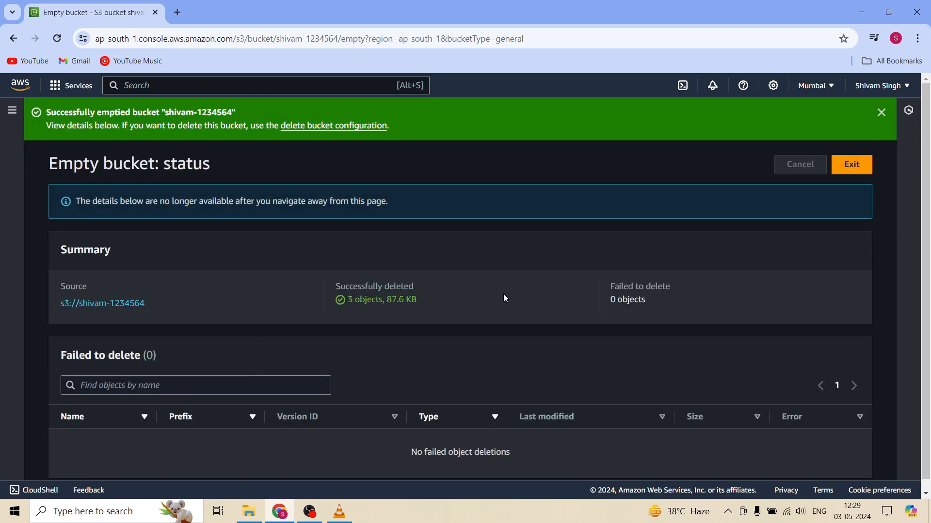
{"action": "left_click", "coordinate": [852, 165]}
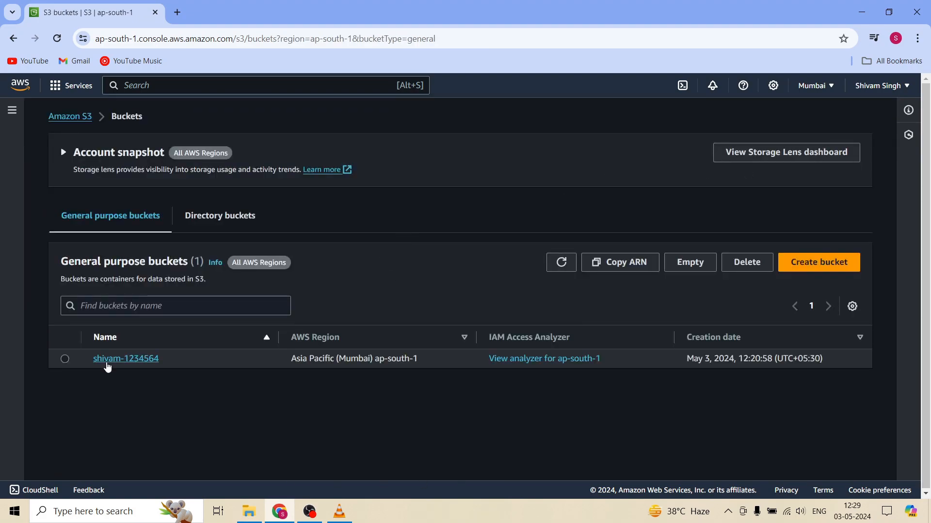
Delete the emptied bucket from the general purpose buckets, entering its full name as confirmation
{"action": "left_click", "coordinate": [65, 358]}
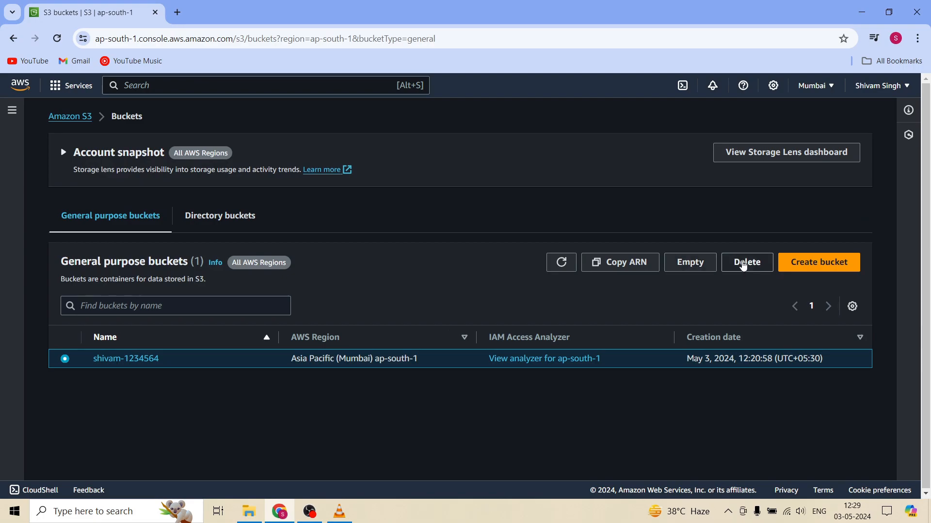
{"action": "left_click", "coordinate": [744, 262]}
{"action": "left_click", "coordinate": [155, 386]}
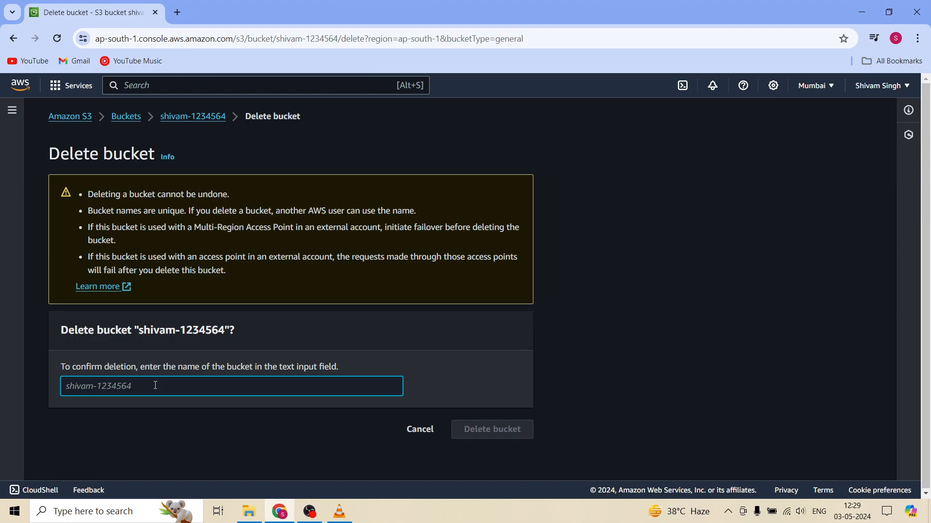
{"action": "type", "text": "shivam-1234564"}
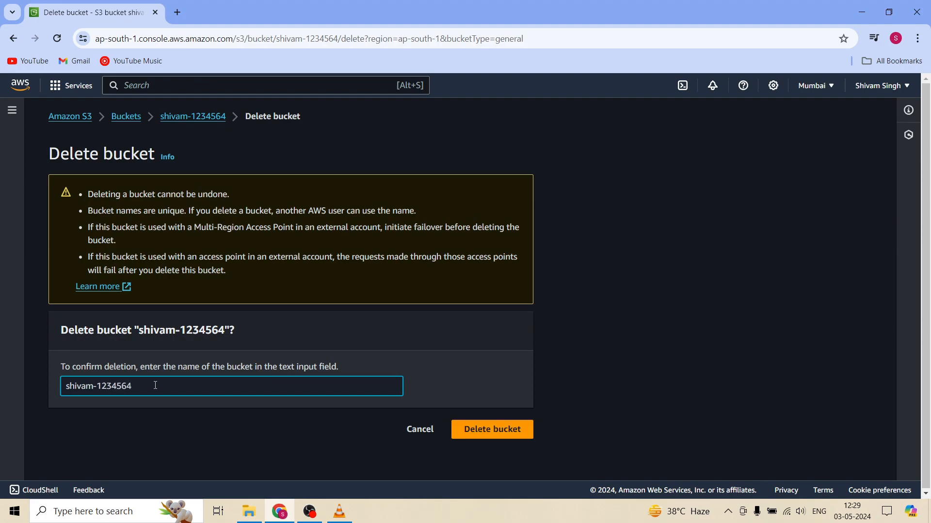
{"action": "left_click", "coordinate": [501, 424]}
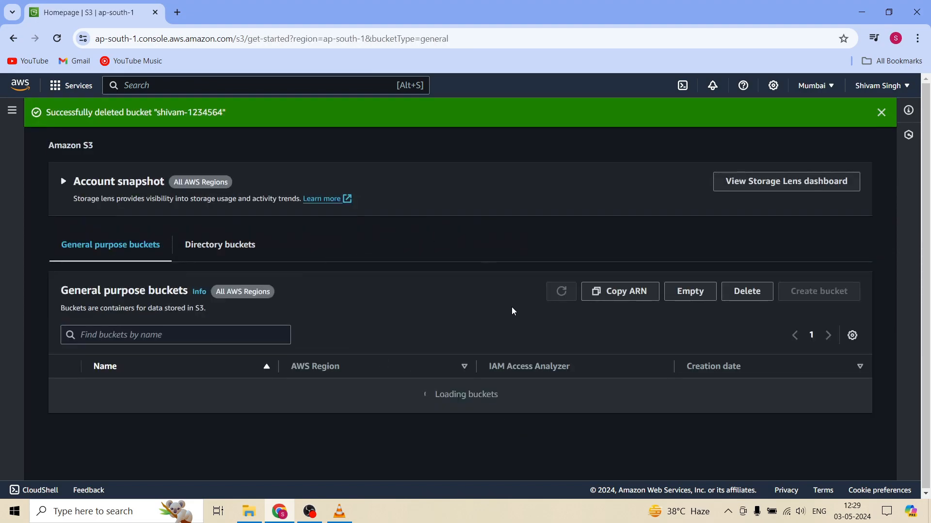